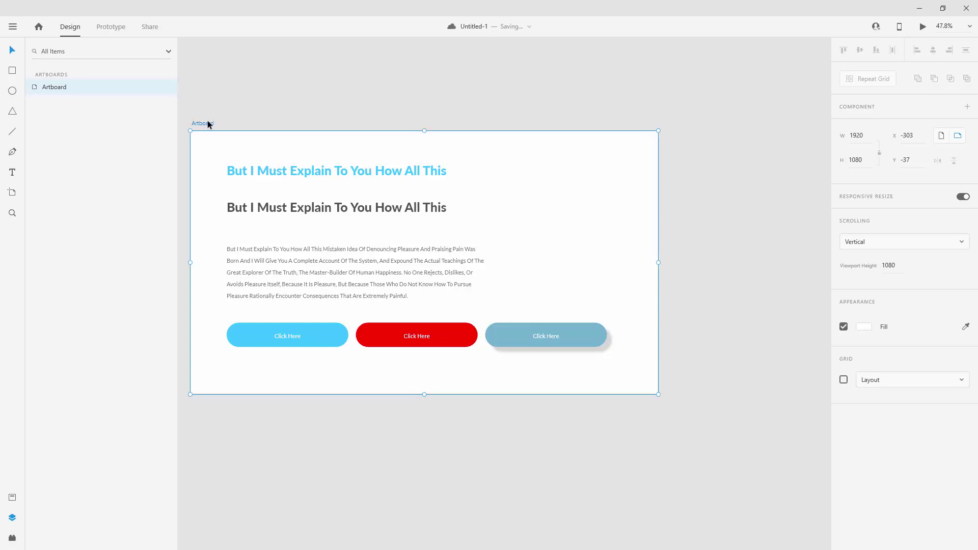
Duplicate the original artboard with Ctrl+D to create Artboard – 1, then deselect it.
{"action": "key", "text": "ctrl+d"}
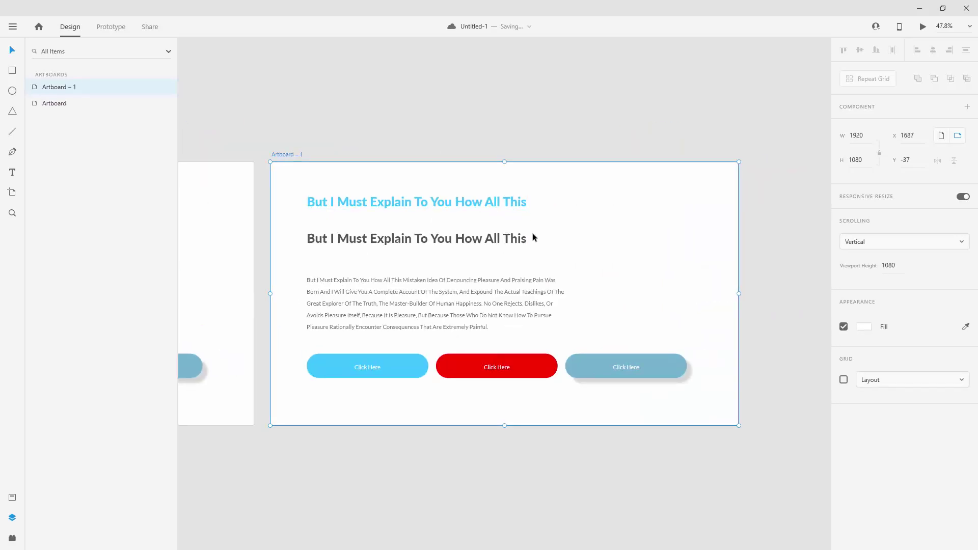
{"action": "left_click", "coordinate": [702, 358]}
Delete the paragraph, red and grey buttons, and blue heading, then move the grey heading down.
{"action": "left_click_drag", "start_coordinate": [689, 327], "coordinate": [472, 392]}
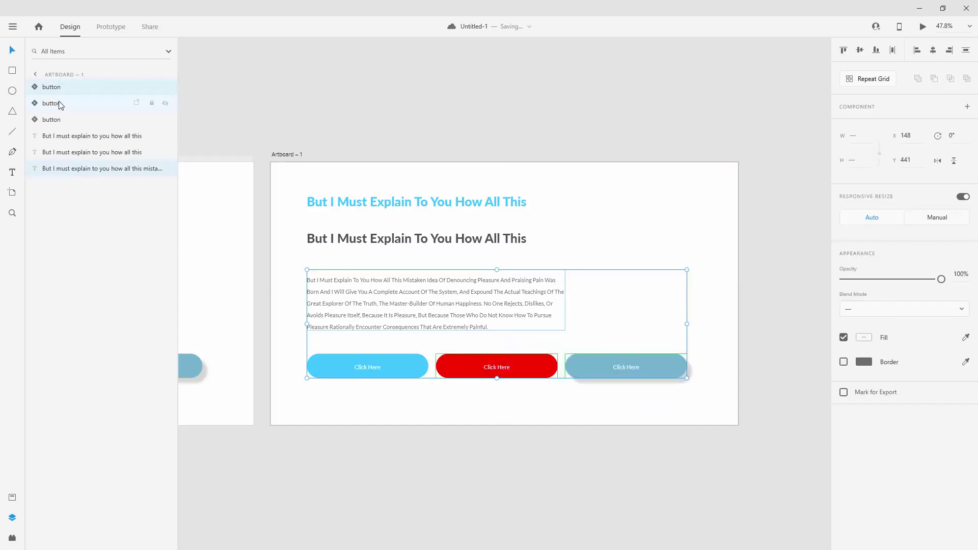
{"action": "key", "text": "Delete"}
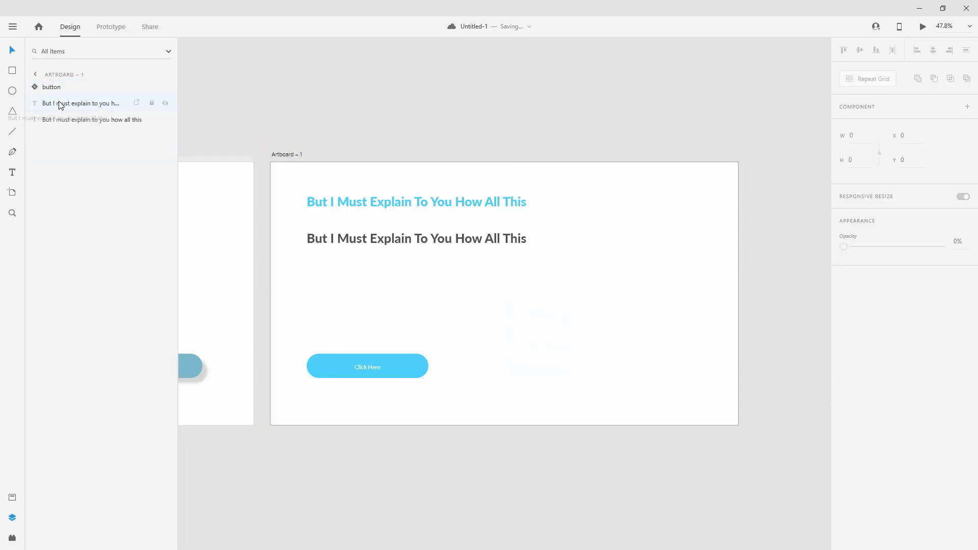
{"action": "left_click", "coordinate": [434, 205]}
{"action": "key", "text": "Delete"}
{"action": "left_click_drag", "start_coordinate": [444, 237], "coordinate": [459, 328]}
Draw a 739×414 rectangle near the artboard's top-left.
{"action": "key", "text": "r"}
{"action": "left_click_drag", "start_coordinate": [304, 181], "coordinate": [309, 187]}
{"action": "left_click_drag", "start_coordinate": [358, 225], "coordinate": [484, 283]}
Distribute the rectangle, heading and Click Here button vertically so the heading sits evenly between.
{"action": "left_click", "coordinate": [21, 55]}
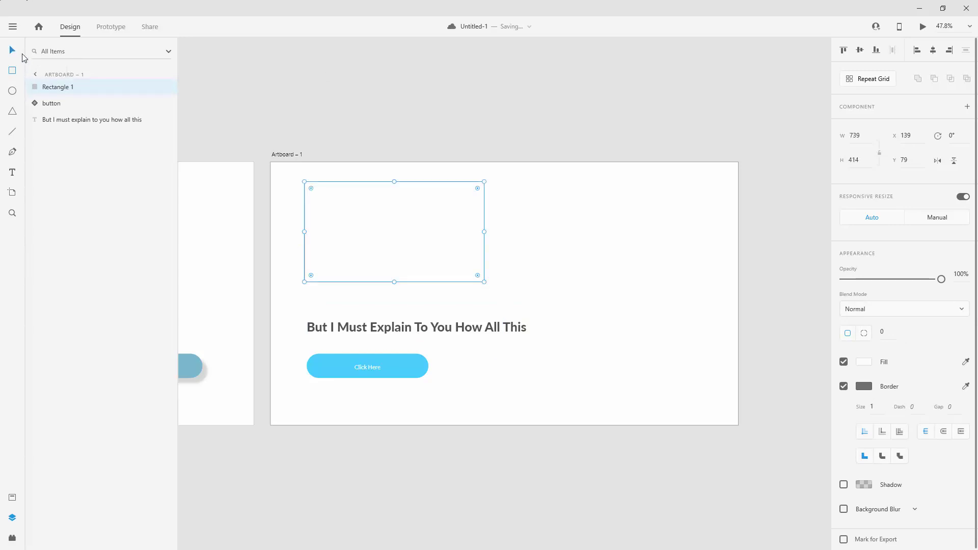
{"action": "left_click", "coordinate": [377, 329], "text": "shift"}
{"action": "left_click", "coordinate": [395, 365], "text": "shift"}
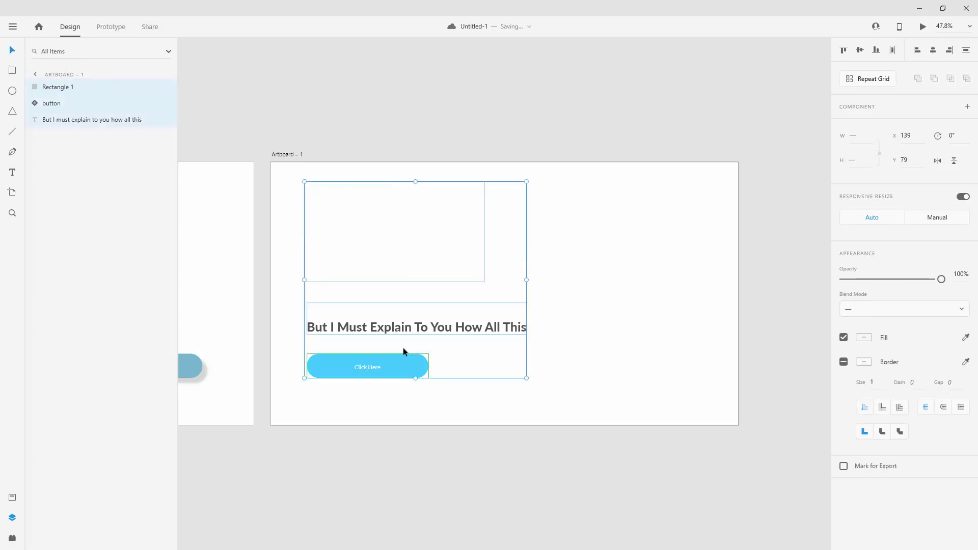
{"action": "left_click", "coordinate": [967, 52]}
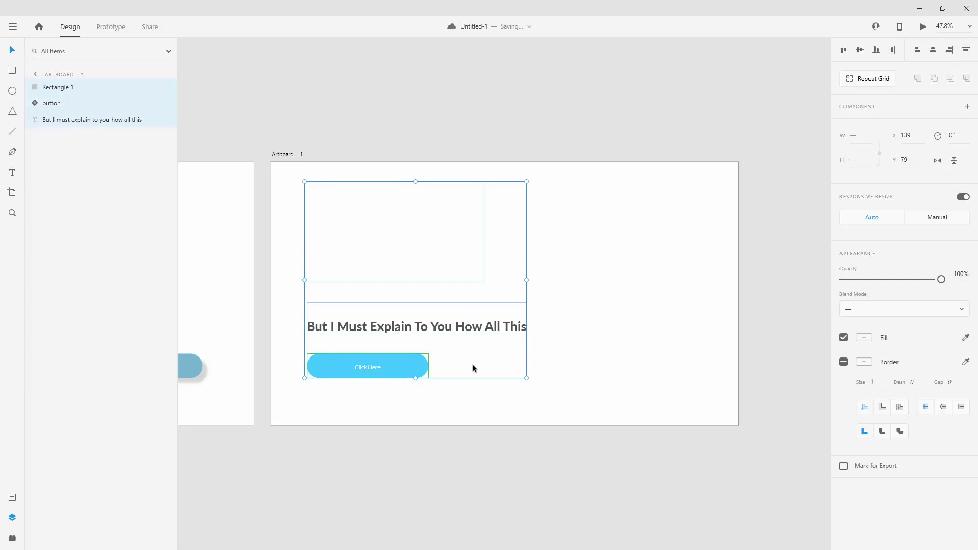
Give the rectangle a light grey #DCDCDC fill and remove its border.
{"action": "left_click", "coordinate": [558, 275]}
{"action": "left_click", "coordinate": [429, 241]}
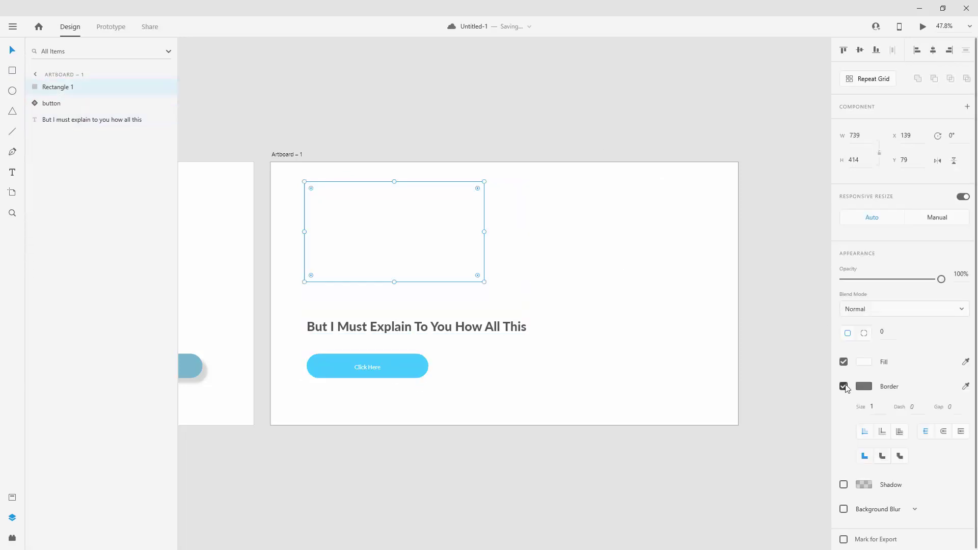
{"action": "left_click", "coordinate": [864, 361]}
{"action": "left_click_drag", "start_coordinate": [778, 334], "coordinate": [672, 319]}
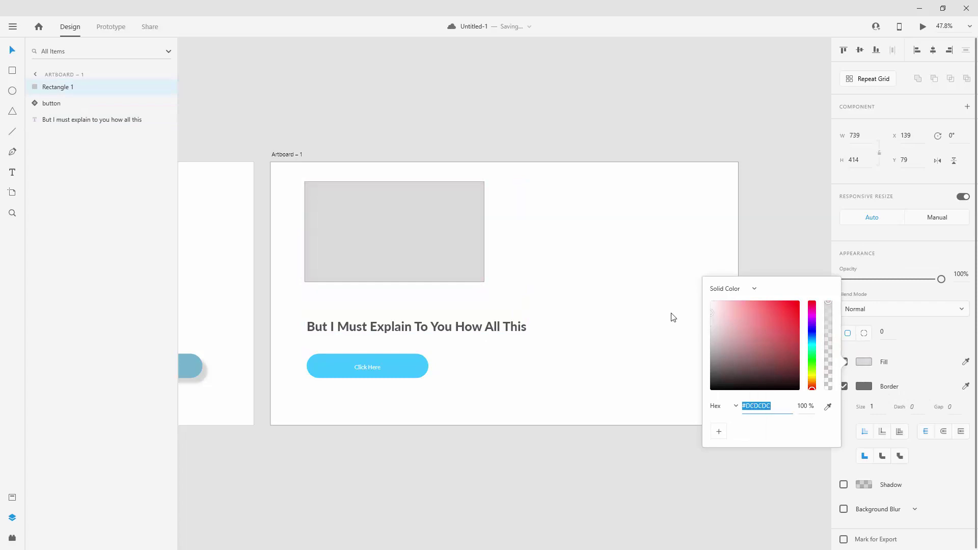
{"action": "left_click", "coordinate": [958, 355]}
{"action": "left_click", "coordinate": [844, 388]}
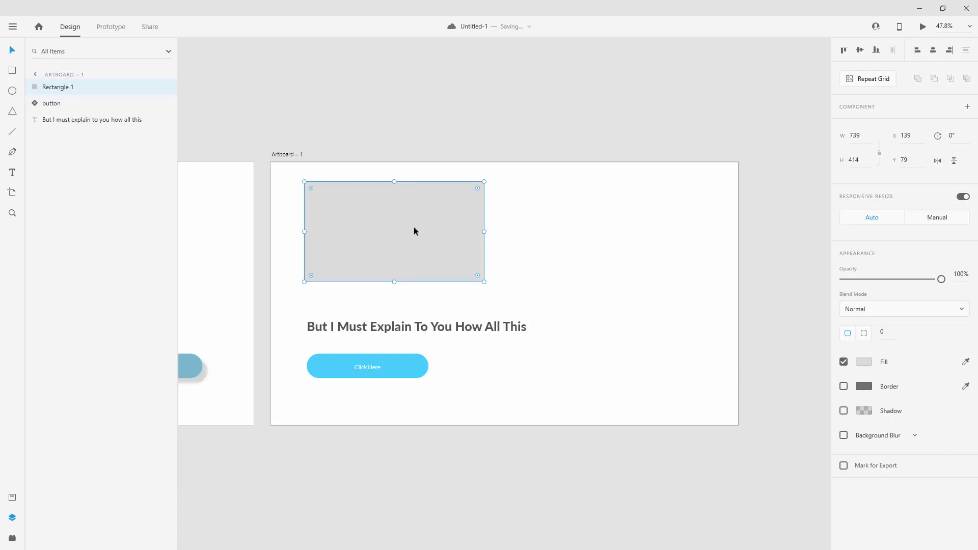
Drop the berries photo into the grey rectangle, then select photo, heading and button together.
{"action": "mouse_move", "coordinate": [977, 124]}
{"action": "left_mouse_down"}
{"action": "mouse_move", "coordinate": [668, 120]}
{"action": "mouse_move", "coordinate": [977, 120]}
{"action": "left_mouse_up"}
{"action": "left_click_drag", "start_coordinate": [939, 187], "coordinate": [373, 222]}
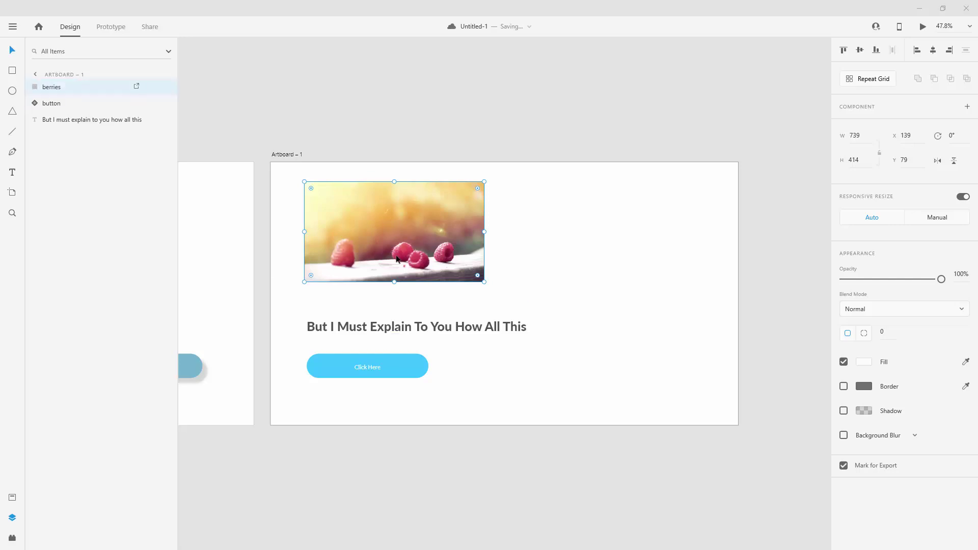
{"action": "left_click_drag", "start_coordinate": [562, 188], "coordinate": [374, 384]}
Group the photo, heading and button and name the group 'card'.
{"action": "key", "text": "ctrl+g"}
{"action": "double_click", "coordinate": [55, 88]}
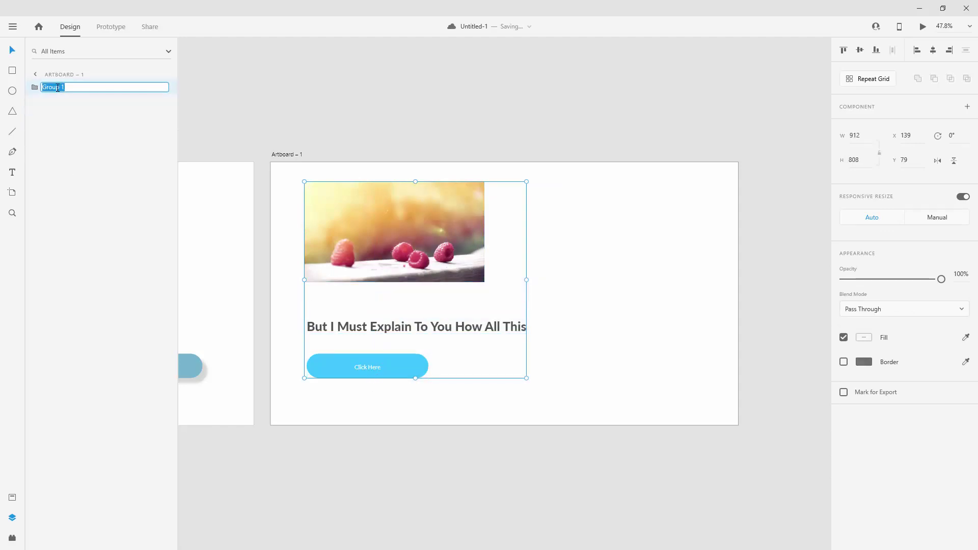
{"action": "type", "text": "card"}
{"action": "key", "text": "Return"}
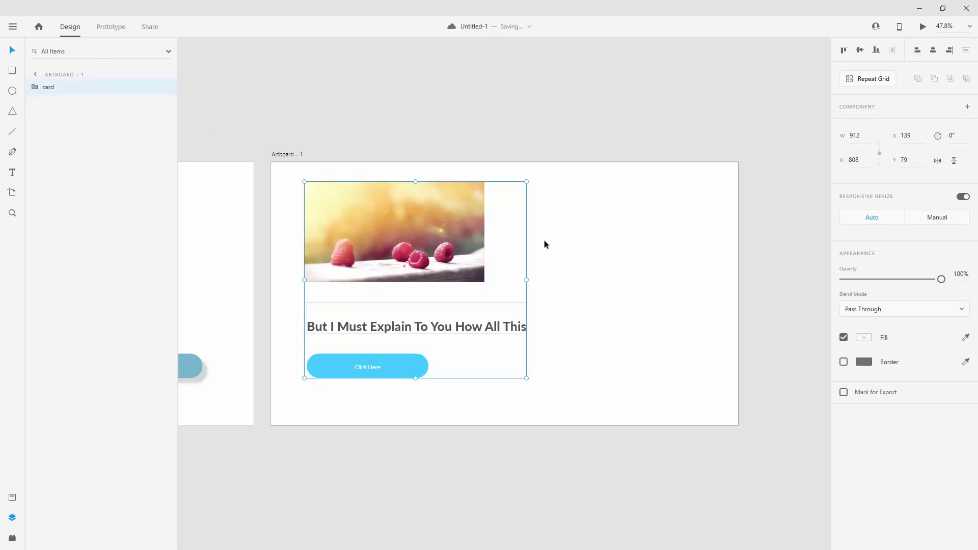
Break the heading onto two lines before 'You' and move it up off the button.
{"action": "double_click", "coordinate": [468, 327]}
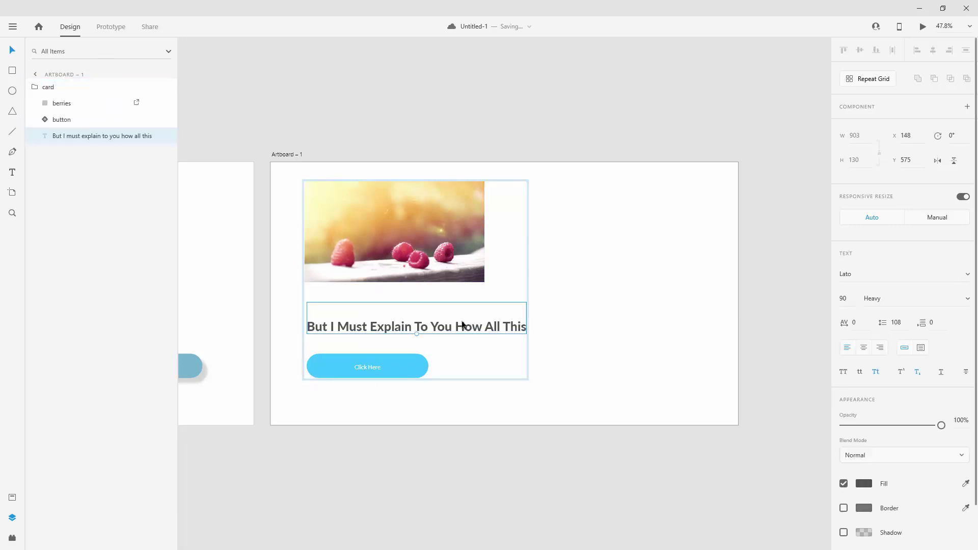
{"action": "double_click", "coordinate": [417, 329]}
{"action": "key", "text": "Right"}
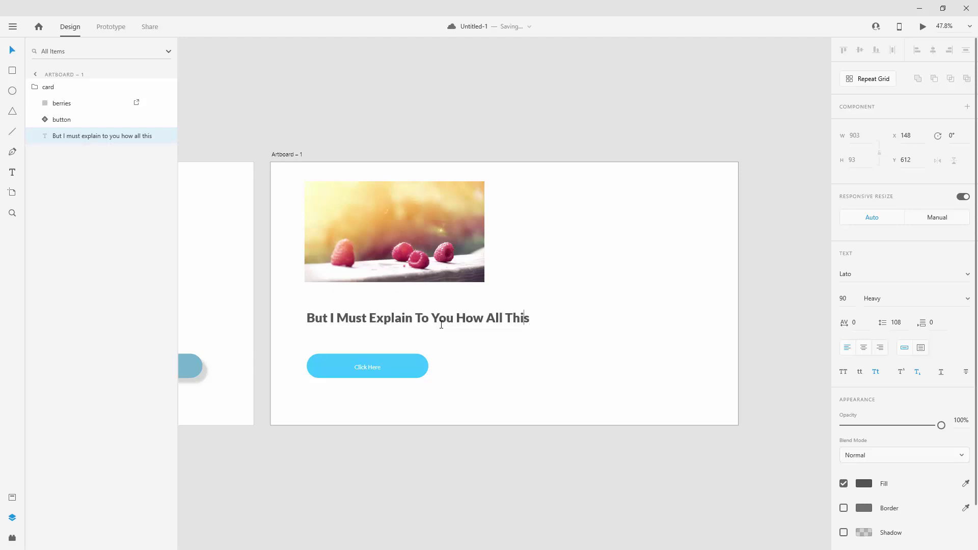
{"action": "key", "text": "Return"}
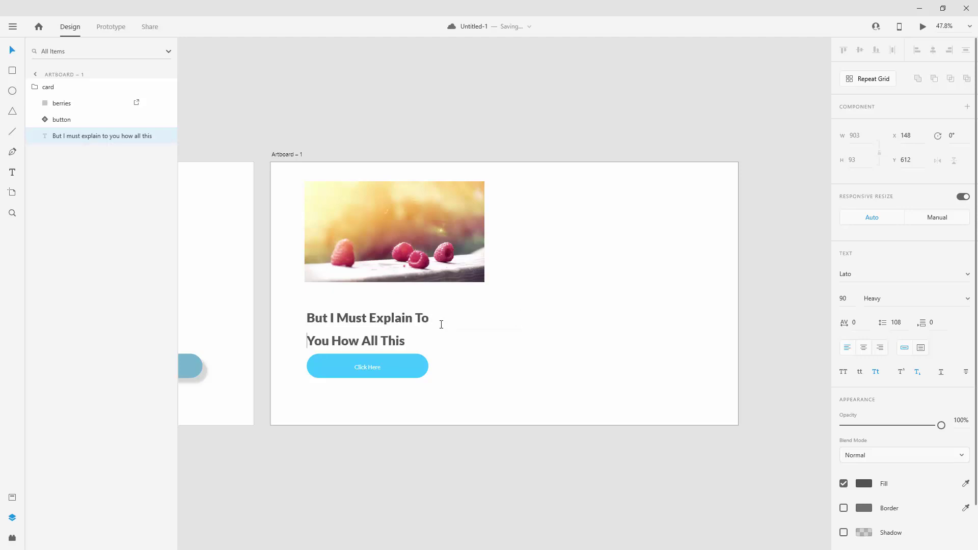
{"action": "key", "text": "Escape"}
{"action": "left_click_drag", "start_coordinate": [395, 330], "coordinate": [395, 314]}
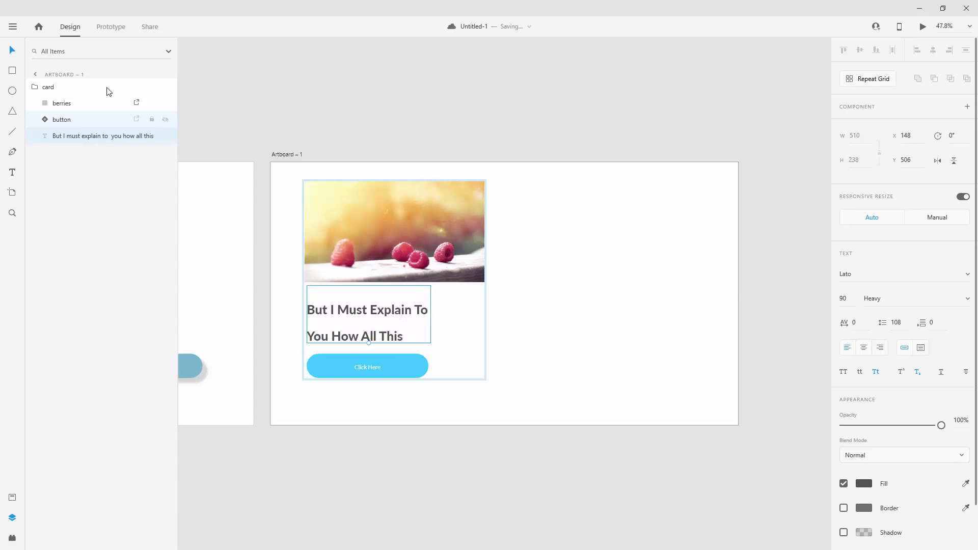
Space the card's photo, heading and button evenly and position the card at X 59, Y 63.
{"action": "left_click", "coordinate": [65, 104]}
{"action": "left_click", "coordinate": [65, 136], "text": "shift"}
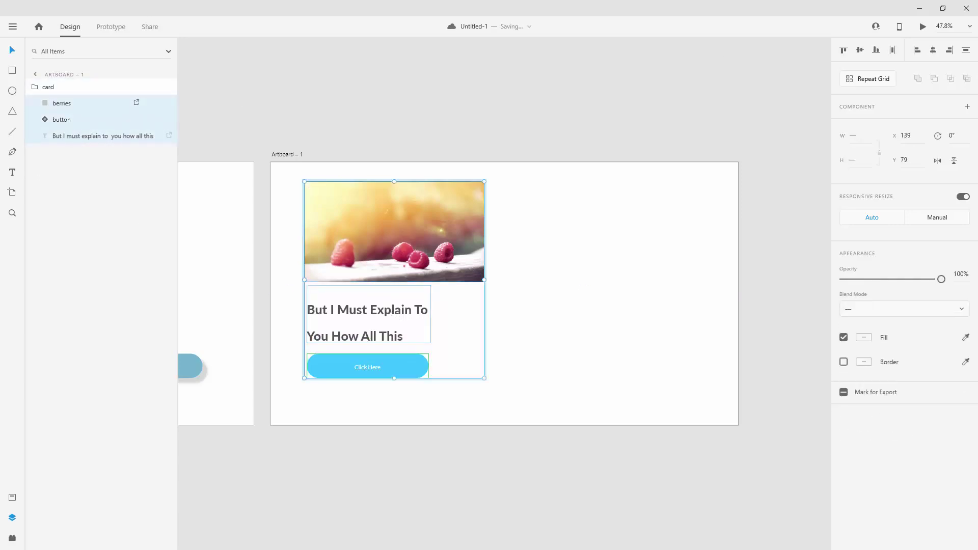
{"action": "left_click", "coordinate": [966, 50]}
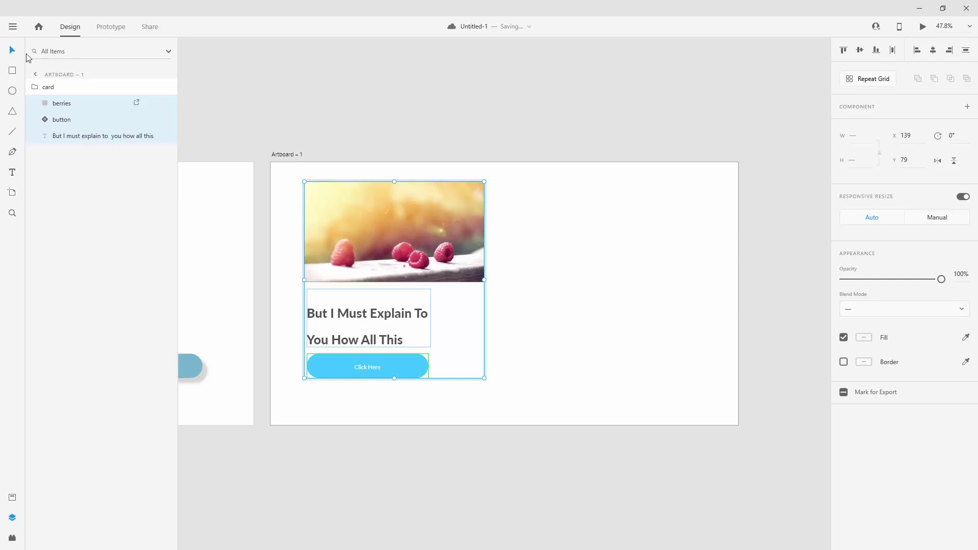
{"action": "left_click_drag", "start_coordinate": [436, 216], "coordinate": [420, 209]}
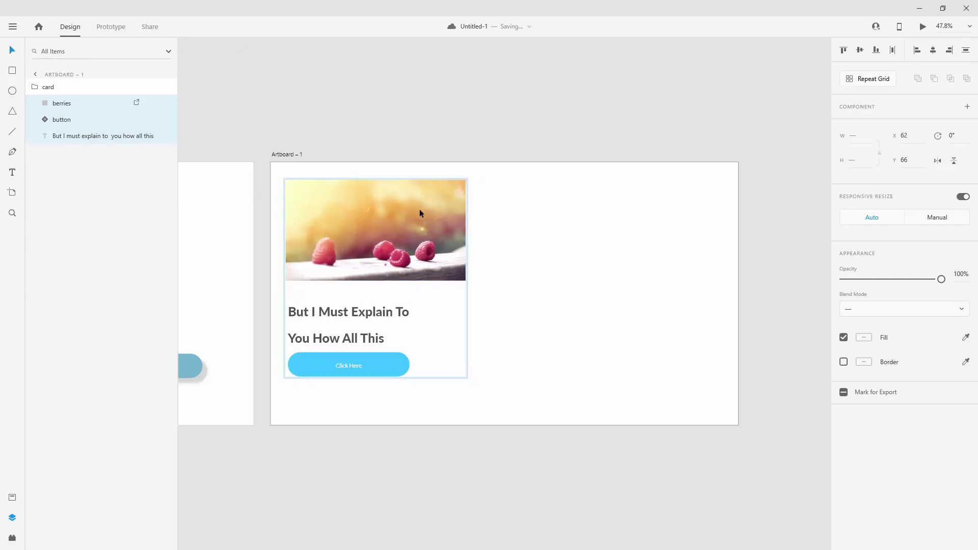
{"action": "left_click", "coordinate": [551, 242]}
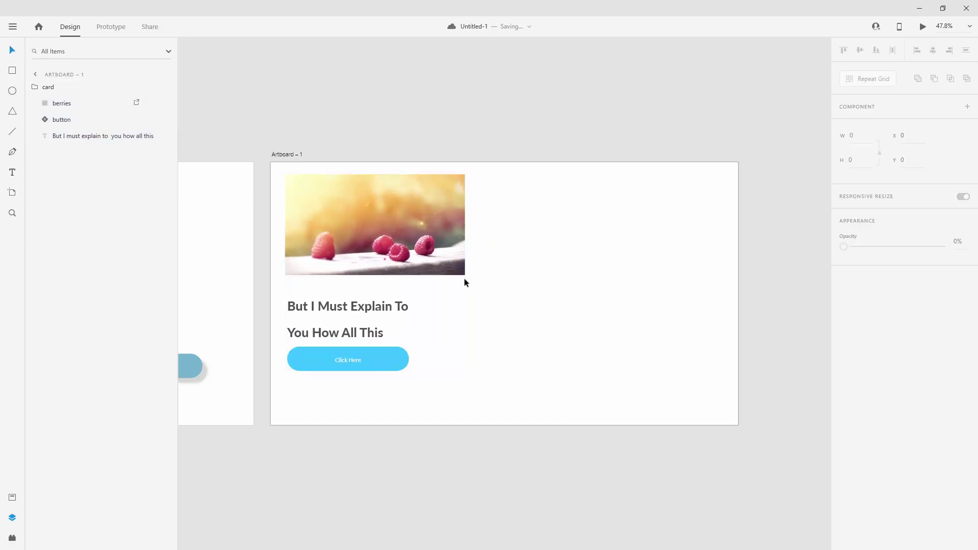
{"action": "left_click", "coordinate": [382, 357]}
{"action": "left_click_drag", "start_coordinate": [371, 355], "coordinate": [377, 365]}
{"action": "double_click", "coordinate": [370, 361]}
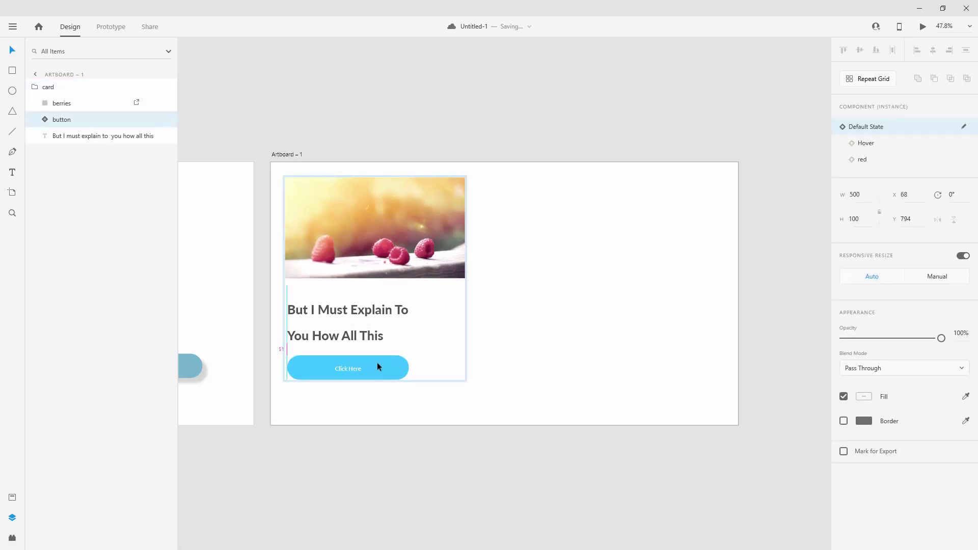
{"action": "left_click", "coordinate": [487, 244]}
Delete the trial card duplicates and convert the single card group into a Repeat Grid.
{"action": "left_click", "coordinate": [47, 90]}
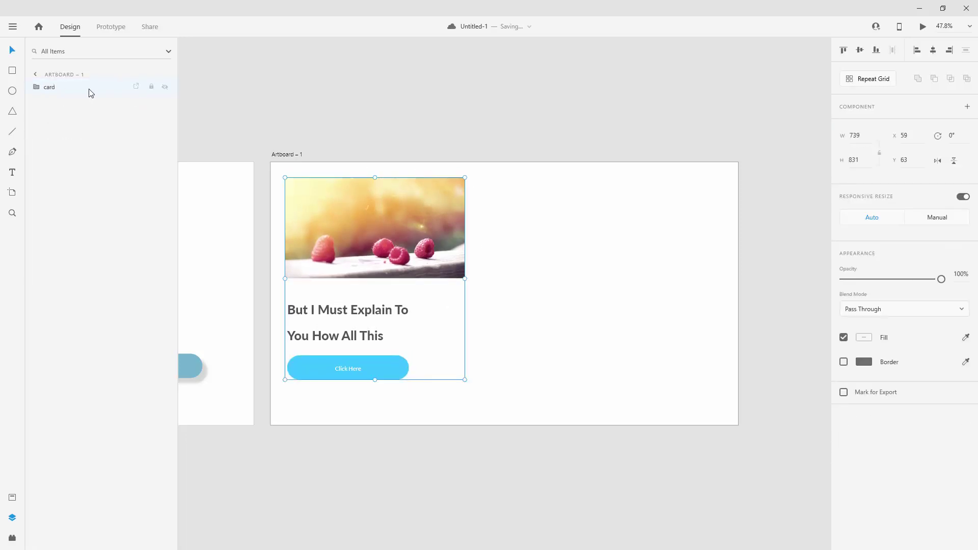
{"action": "key", "text": "ctrl+d"}
{"action": "left_click_drag", "start_coordinate": [360, 196], "coordinate": [696, 204]}
{"action": "key", "text": "ctrl+d"}
{"action": "left_click", "coordinate": [598, 196], "text": "shift"}
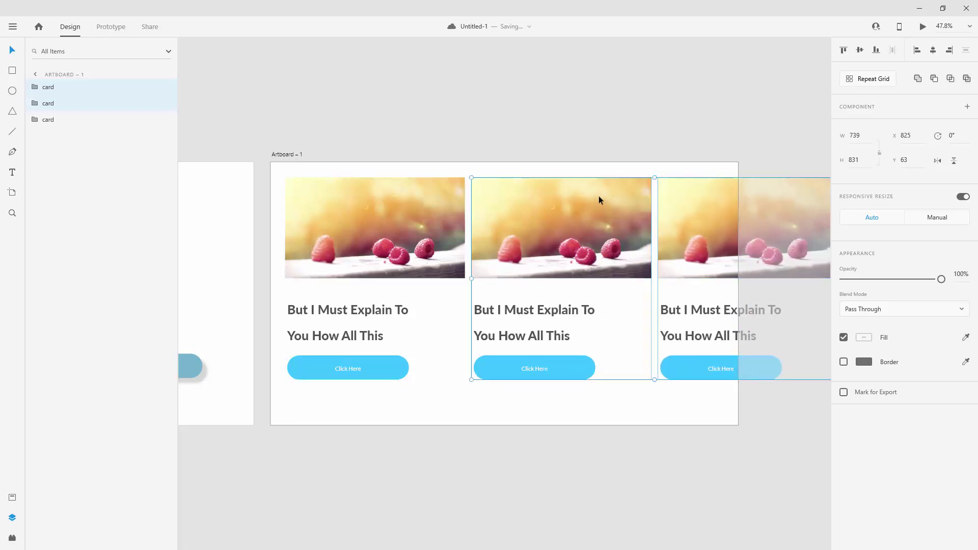
{"action": "key", "text": "Delete"}
{"action": "left_click", "coordinate": [408, 190]}
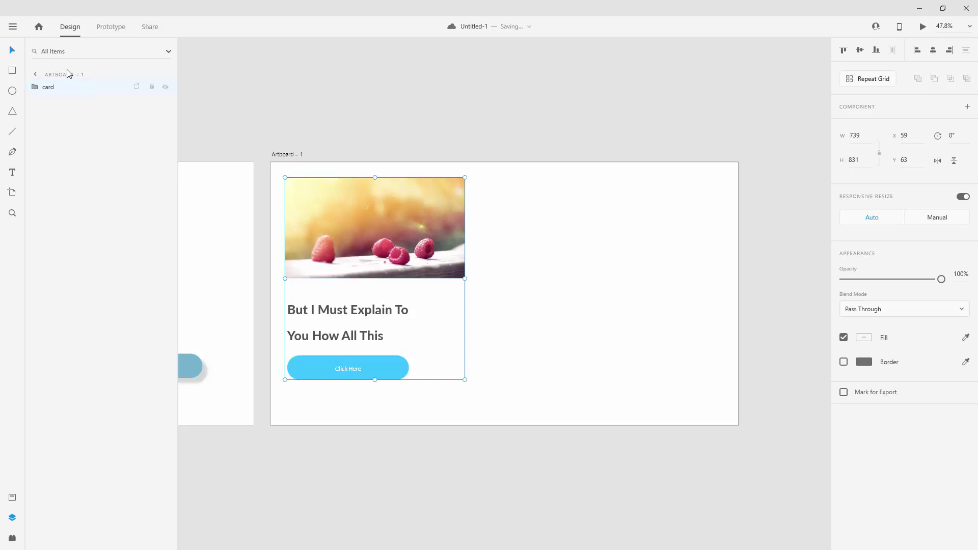
{"action": "left_click", "coordinate": [872, 79]}
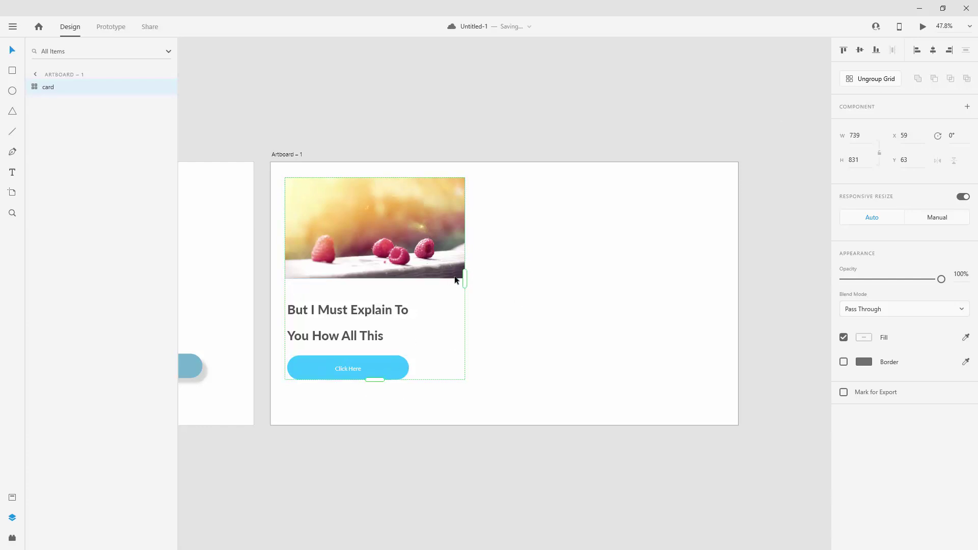
Extend the repeat grid across several columns and add a second row of cards.
{"action": "left_click_drag", "start_coordinate": [467, 278], "coordinate": [703, 277]}
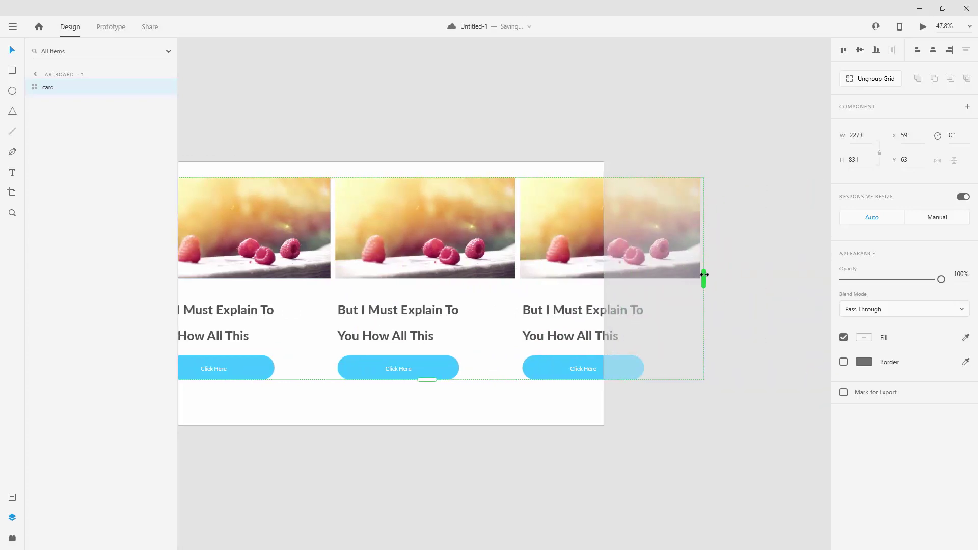
{"action": "mouse_move", "coordinate": [517, 255]}
{"action": "left_mouse_down"}
{"action": "mouse_move", "coordinate": [570, 256]}
{"action": "mouse_move", "coordinate": [520, 254]}
{"action": "mouse_move", "coordinate": [527, 255]}
{"action": "left_mouse_up"}
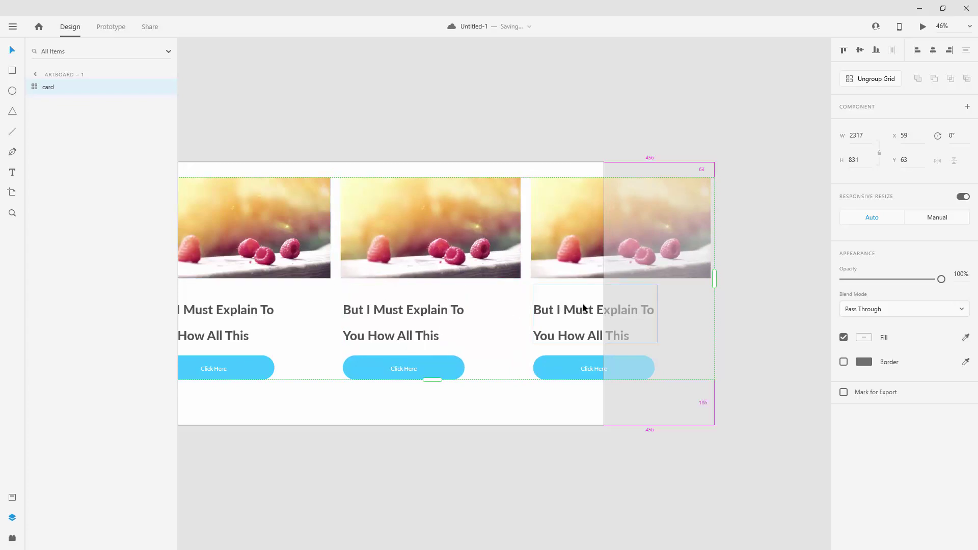
{"action": "scroll", "coordinate": [584, 307], "scroll_direction": "down", "scroll_amount": 3}
{"action": "left_click_drag", "start_coordinate": [494, 349], "coordinate": [503, 474]}
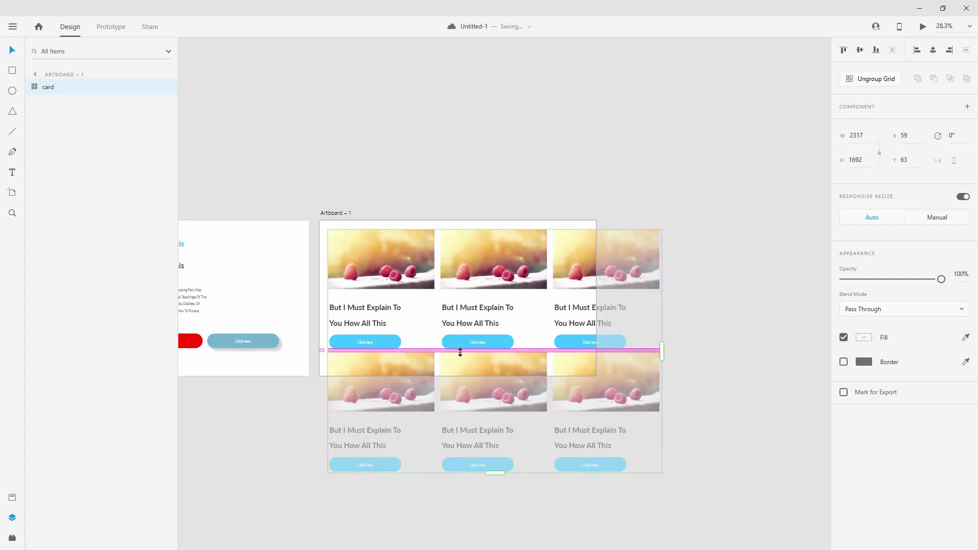
Tune row and column gaps, move the grid onto the artboard, and trim to two columns.
{"action": "left_click_drag", "start_coordinate": [460, 354], "coordinate": [460, 360]}
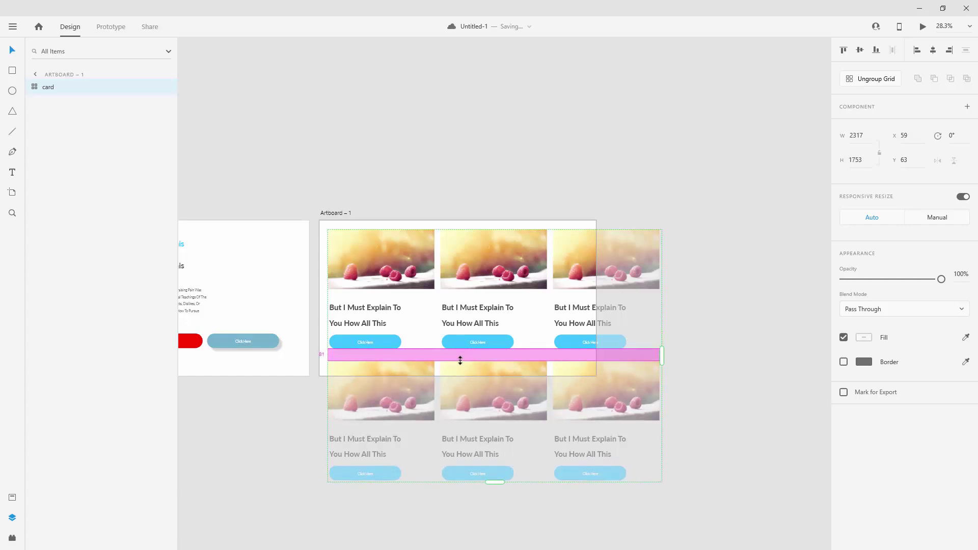
{"action": "left_click_drag", "start_coordinate": [436, 267], "coordinate": [439, 267]}
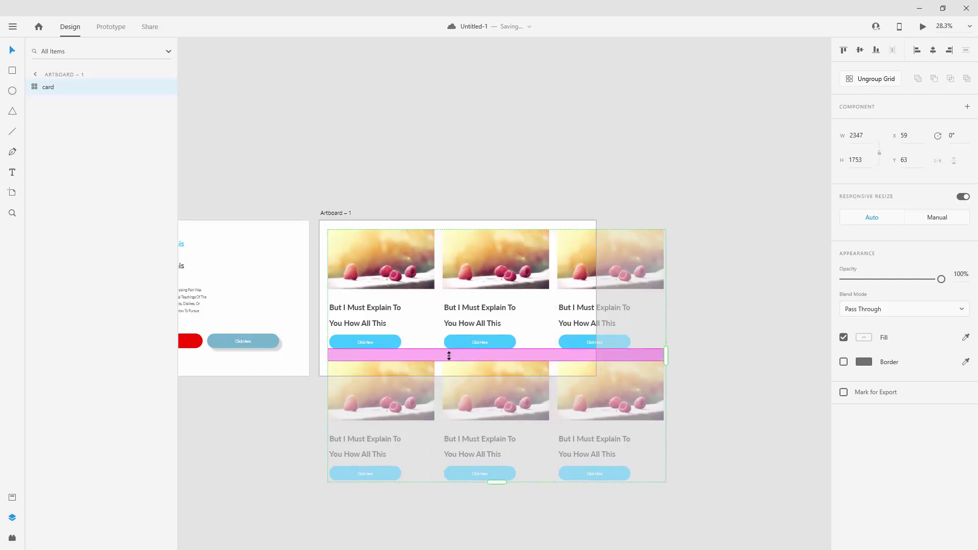
{"action": "left_click_drag", "start_coordinate": [450, 356], "coordinate": [451, 352]}
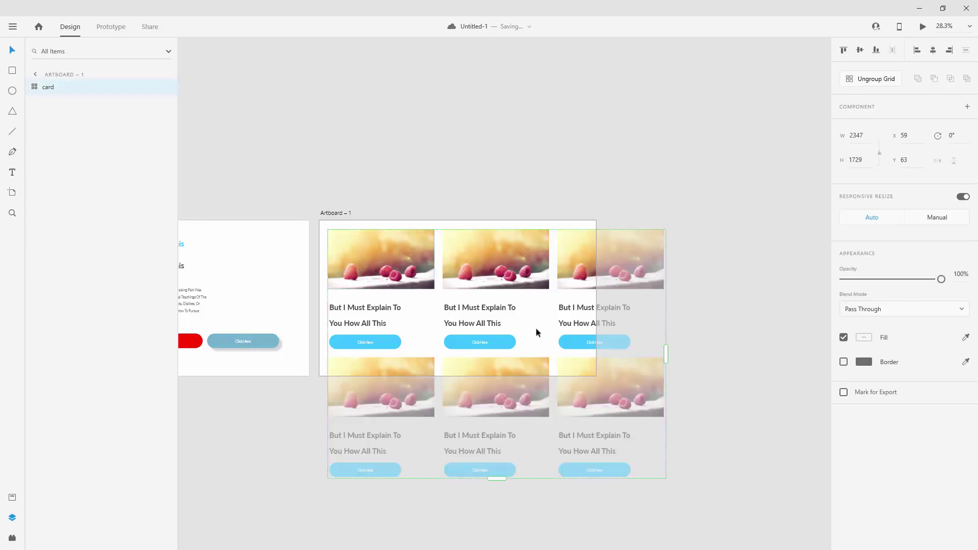
{"action": "left_click_drag", "start_coordinate": [405, 239], "coordinate": [477, 247]}
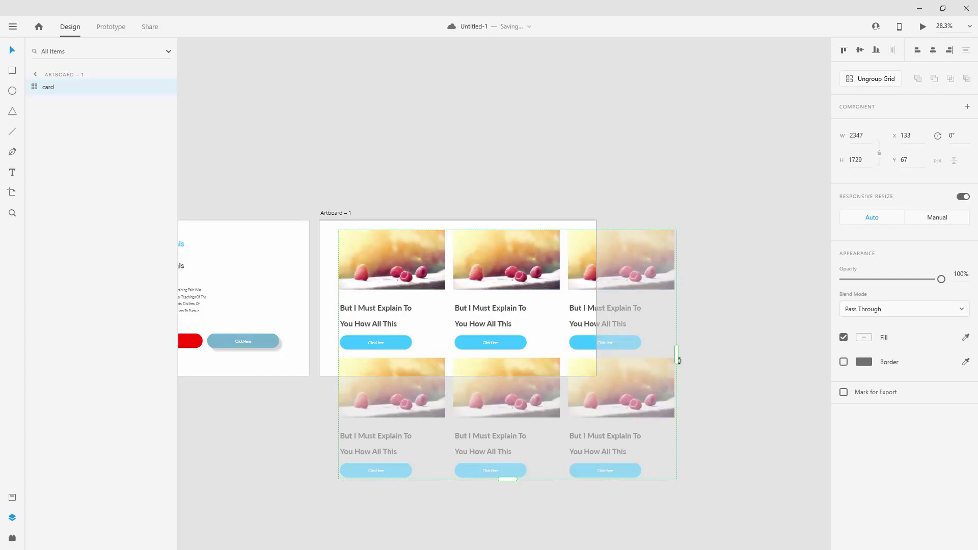
{"action": "left_click_drag", "start_coordinate": [678, 356], "coordinate": [562, 351]}
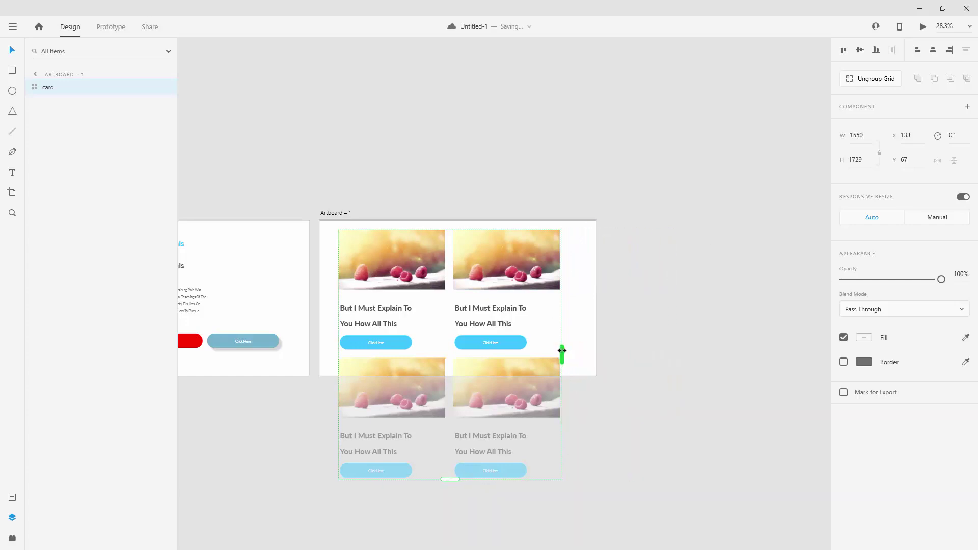
Extend Artboard – 1 to 1920×2703 for three card rows, then fit all artboards in view.
{"action": "left_click", "coordinate": [335, 213]}
{"action": "scroll", "coordinate": [465, 288], "scroll_direction": "down", "scroll_amount": 3}
{"action": "left_click_drag", "start_coordinate": [458, 285], "coordinate": [512, 387]}
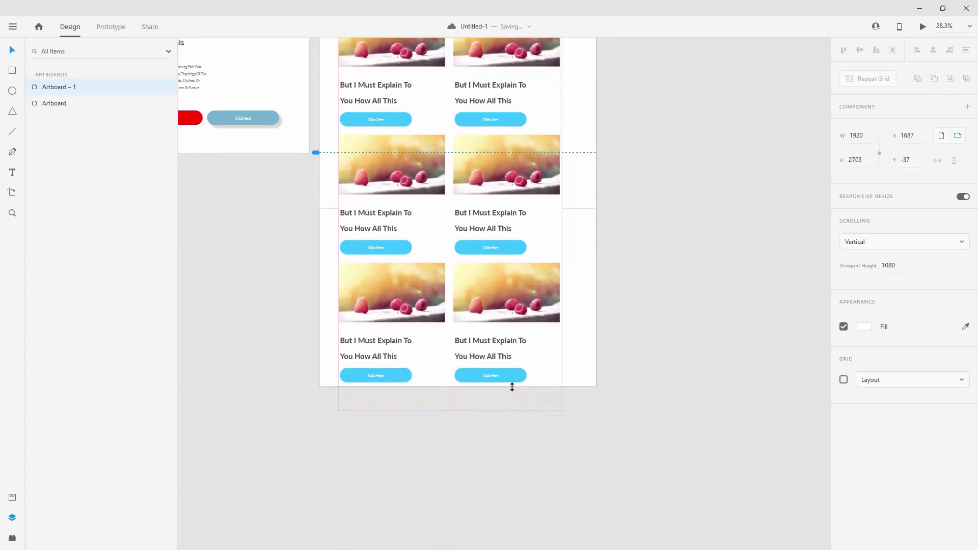
{"action": "left_click", "coordinate": [674, 192]}
{"action": "scroll", "coordinate": [546, 190], "scroll_direction": "down", "scroll_amount": 1}
{"action": "scroll", "coordinate": [547, 190], "scroll_direction": "down", "scroll_amount": 3}
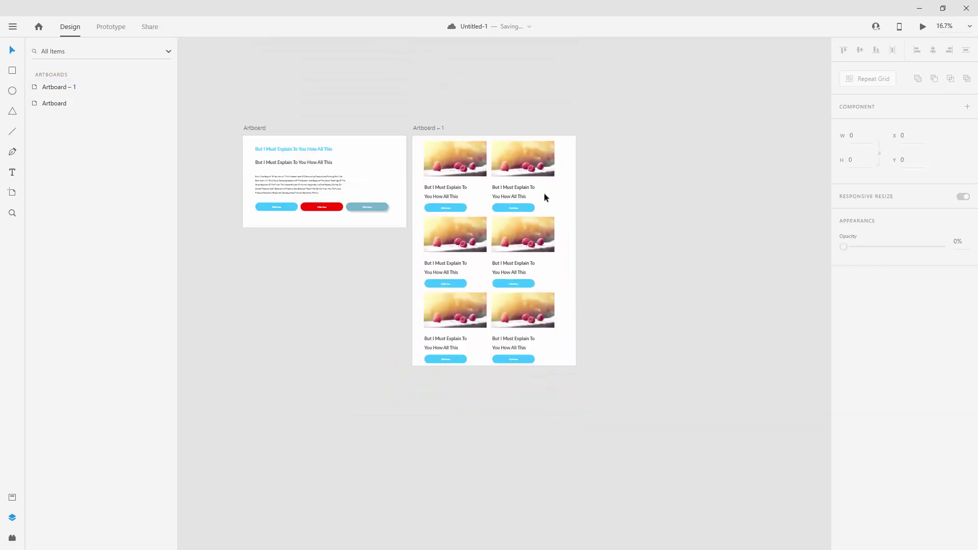
{"action": "key", "text": "ctrl+0"}
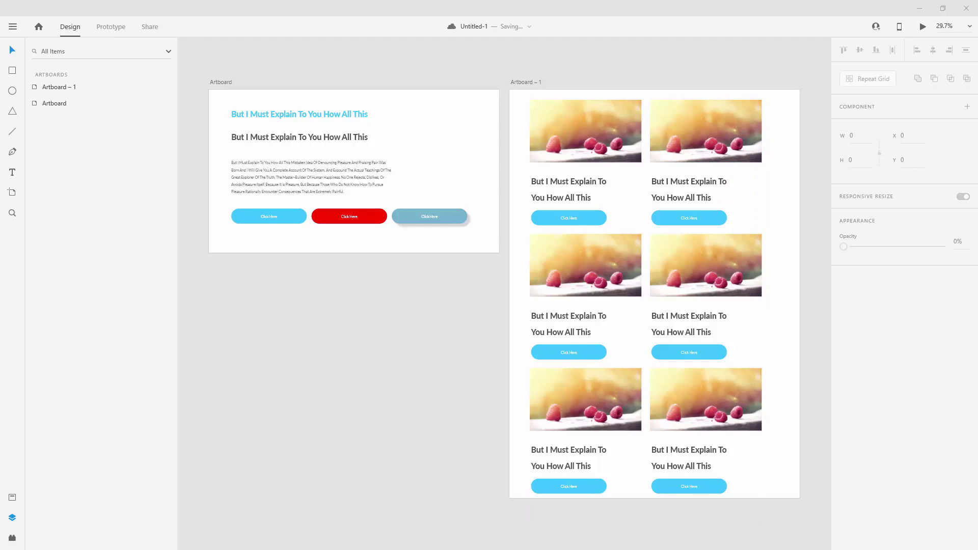
Drop a set of photos onto the grid so each card differs, then trim it to 1550×2636.
{"action": "left_click_drag", "start_coordinate": [891, 217], "coordinate": [596, 133]}
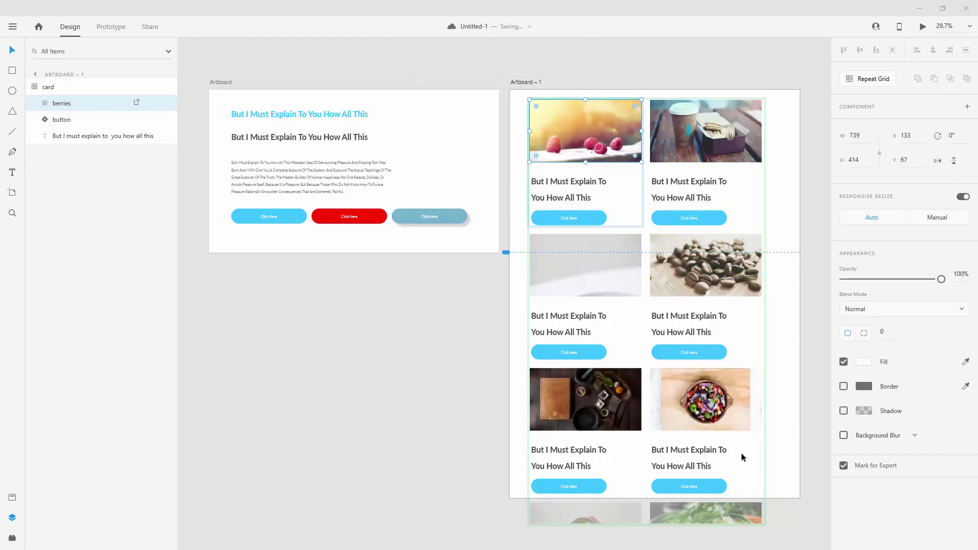
{"action": "scroll", "coordinate": [738, 475], "scroll_direction": "down", "scroll_amount": 3}
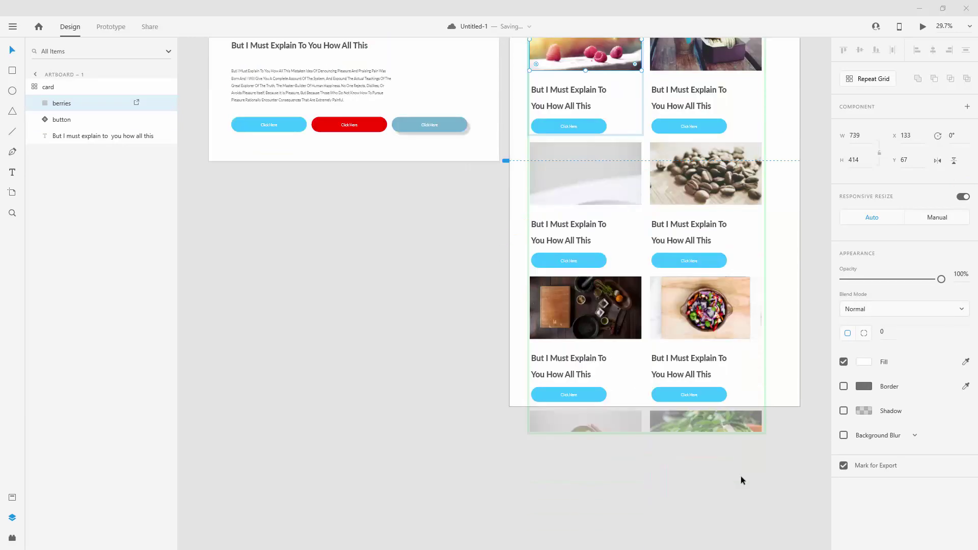
{"action": "left_click", "coordinate": [798, 363]}
{"action": "left_click", "coordinate": [736, 321]}
{"action": "left_click_drag", "start_coordinate": [645, 432], "coordinate": [651, 407]}
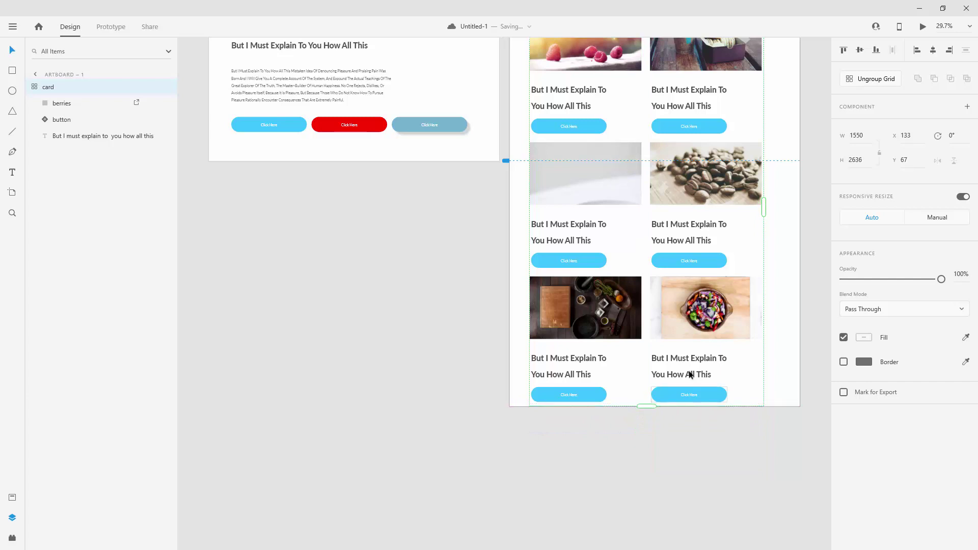
{"action": "scroll", "coordinate": [693, 368], "scroll_direction": "up", "scroll_amount": 3}
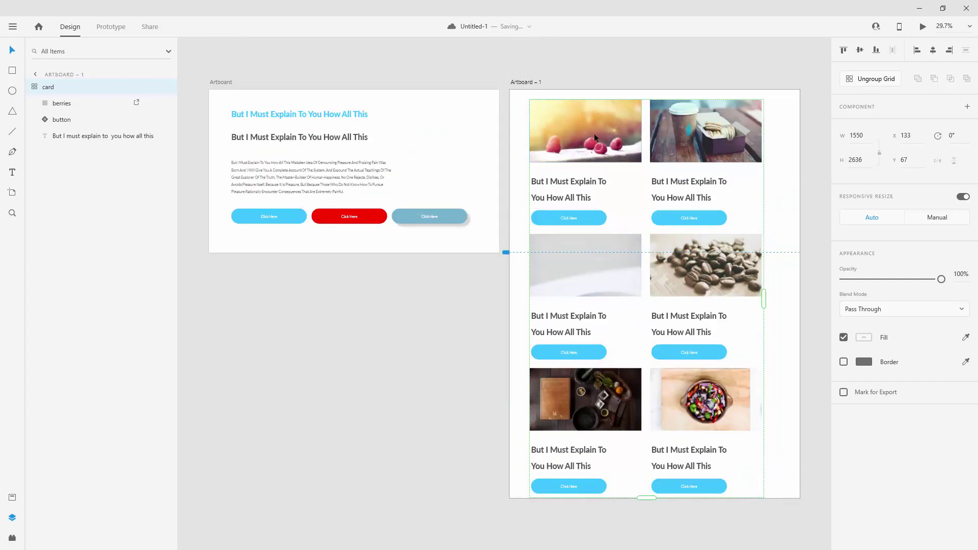
Center-align the two-line card heading and center the heading and button beneath the photo.
{"action": "double_click", "coordinate": [580, 186]}
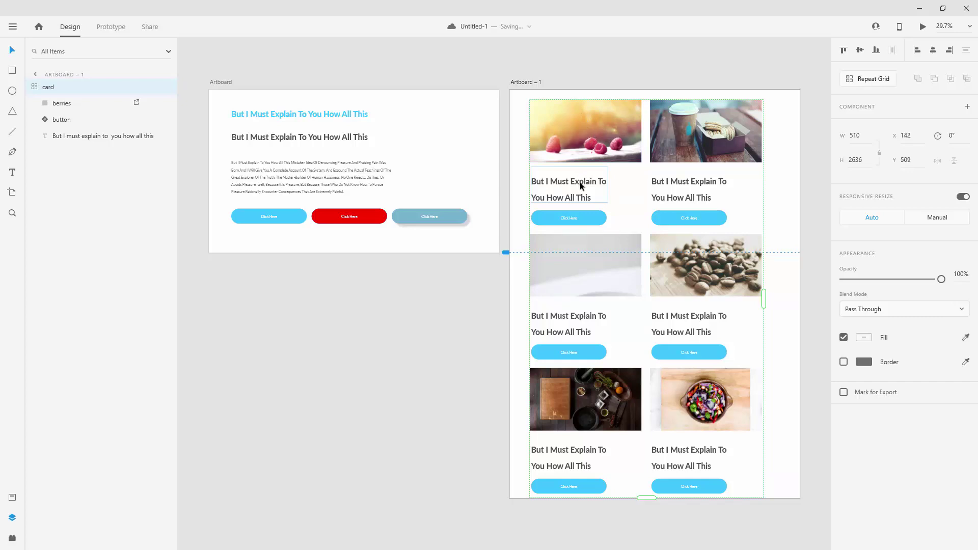
{"action": "mouse_move", "coordinate": [589, 184]}
{"action": "left_mouse_down"}
{"action": "mouse_move", "coordinate": [615, 185]}
{"action": "mouse_move", "coordinate": [584, 192]}
{"action": "left_mouse_up"}
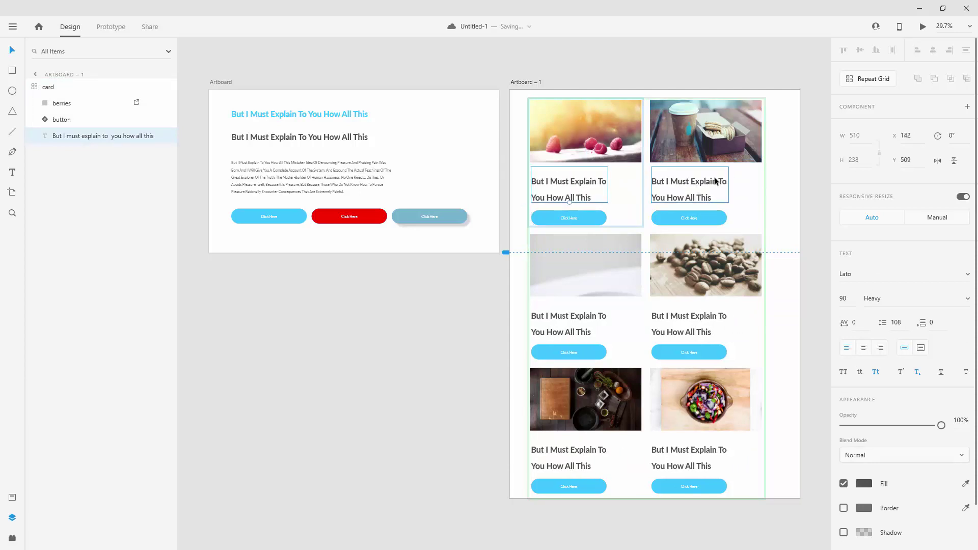
{"action": "left_click", "coordinate": [864, 348]}
{"action": "left_click_drag", "start_coordinate": [573, 184], "coordinate": [598, 216]}
{"action": "left_click", "coordinate": [582, 216]}
Set the card photo's corner radius to 20.
{"action": "left_click", "coordinate": [593, 153]}
{"action": "left_click", "coordinate": [886, 332]}
{"action": "type", "text": "20"}
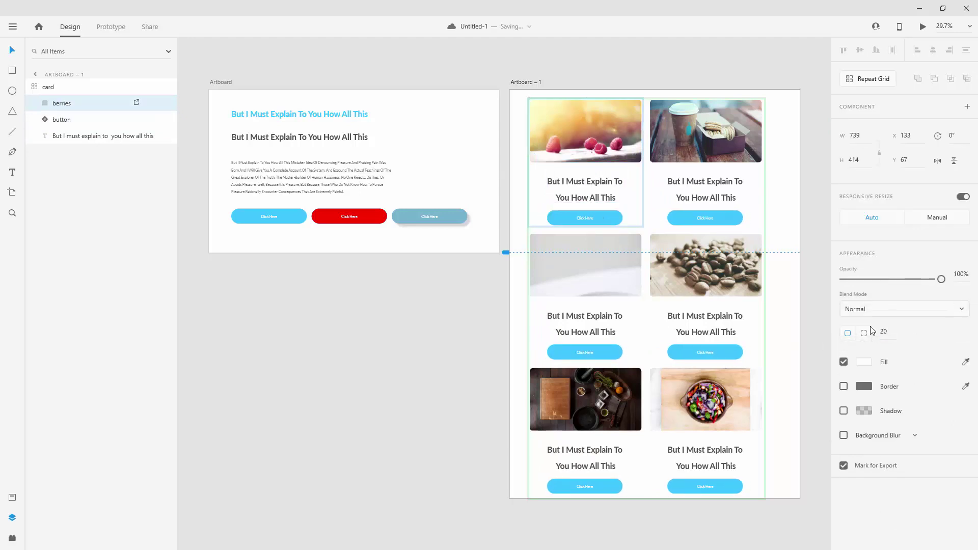
{"action": "left_click", "coordinate": [783, 312]}
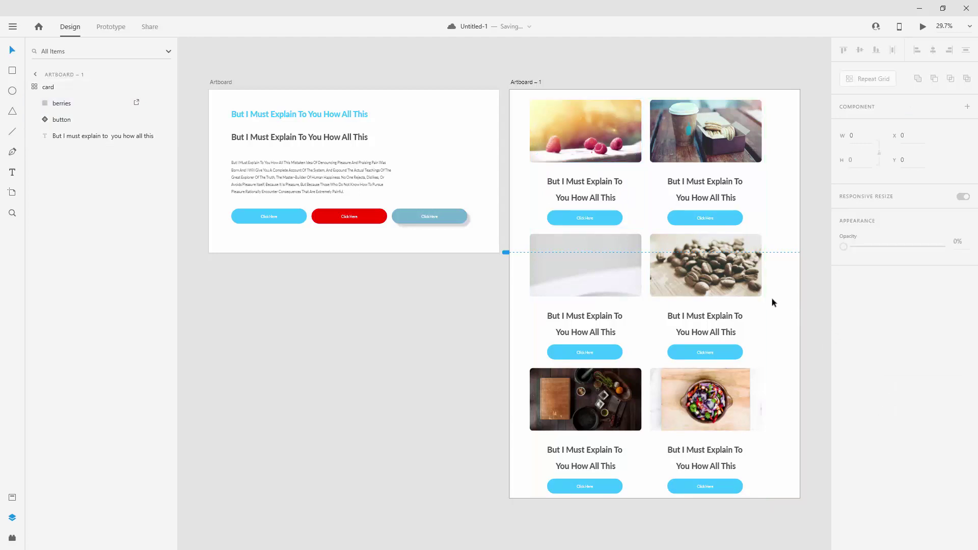
Extend the viewport to the artboard bottom and reposition the middle-left card's photo.
{"action": "left_click_drag", "start_coordinate": [505, 252], "coordinate": [473, 547]}
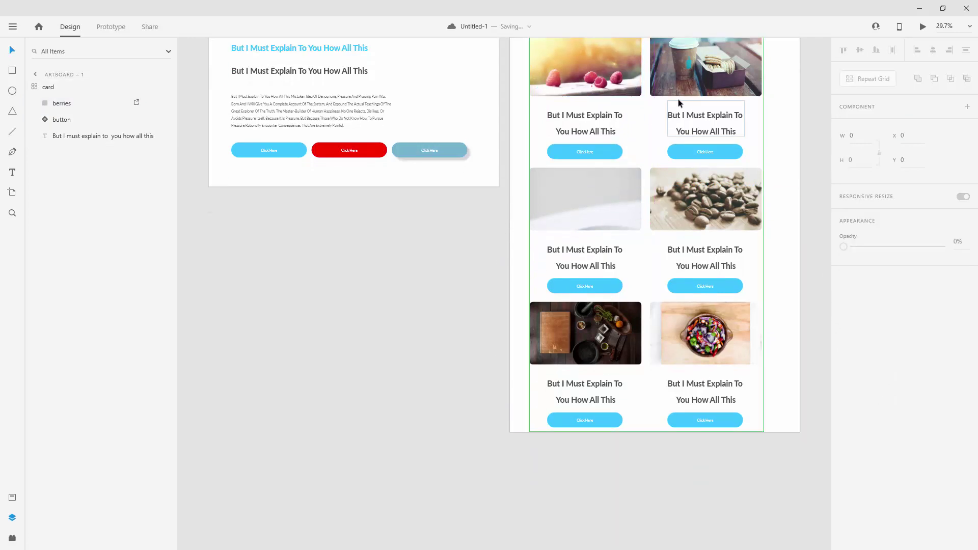
{"action": "scroll", "coordinate": [672, 122], "scroll_direction": "up", "scroll_amount": 3}
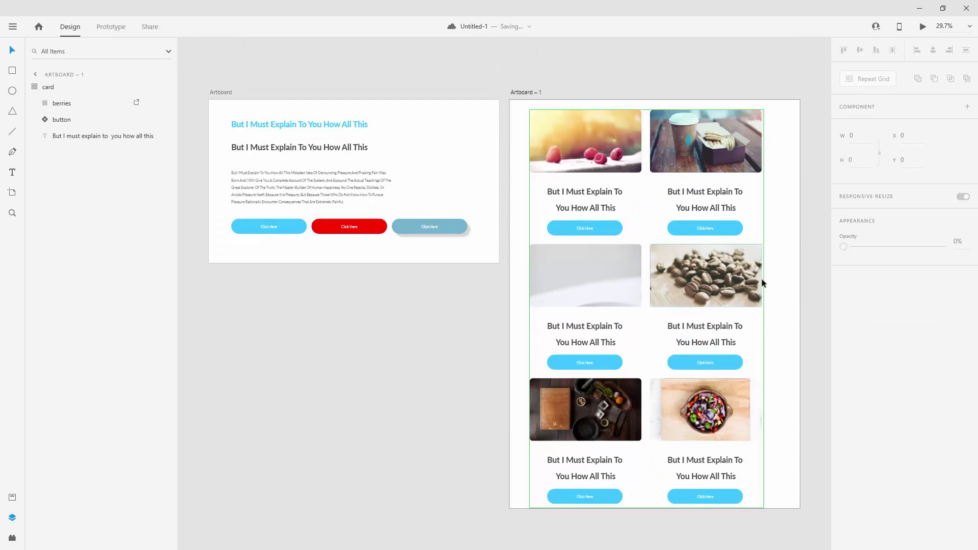
{"action": "left_click_drag", "start_coordinate": [588, 275], "coordinate": [604, 239]}
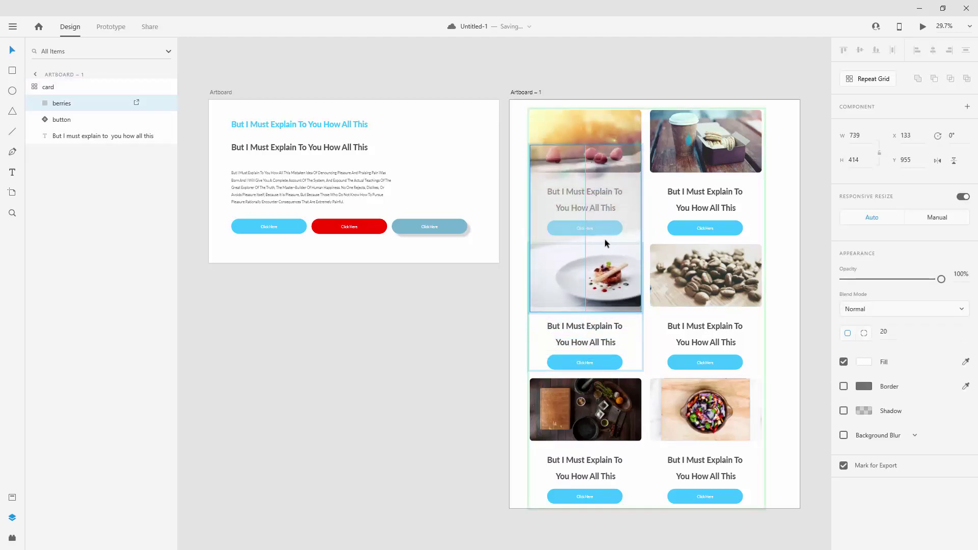
{"action": "left_click", "coordinate": [684, 274]}
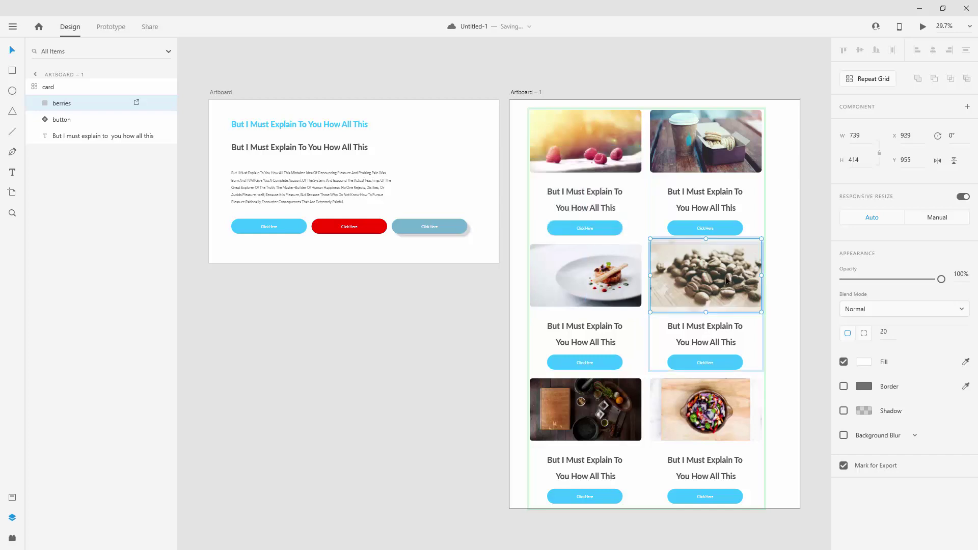
Shift the salad-bowl photo left inside its card mask, then exit mask editing.
{"action": "left_click", "coordinate": [607, 432]}
{"action": "double_click", "coordinate": [607, 431]}
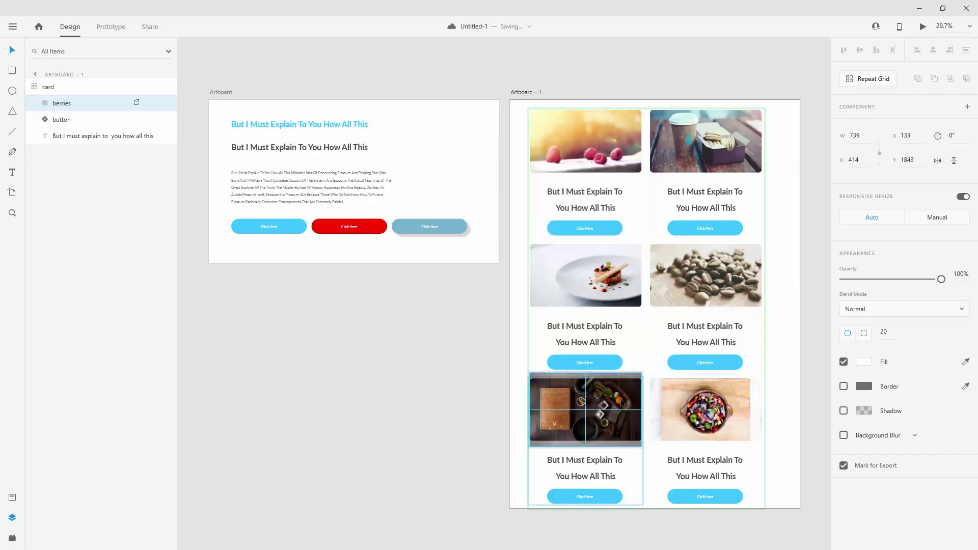
{"action": "left_click", "coordinate": [704, 405]}
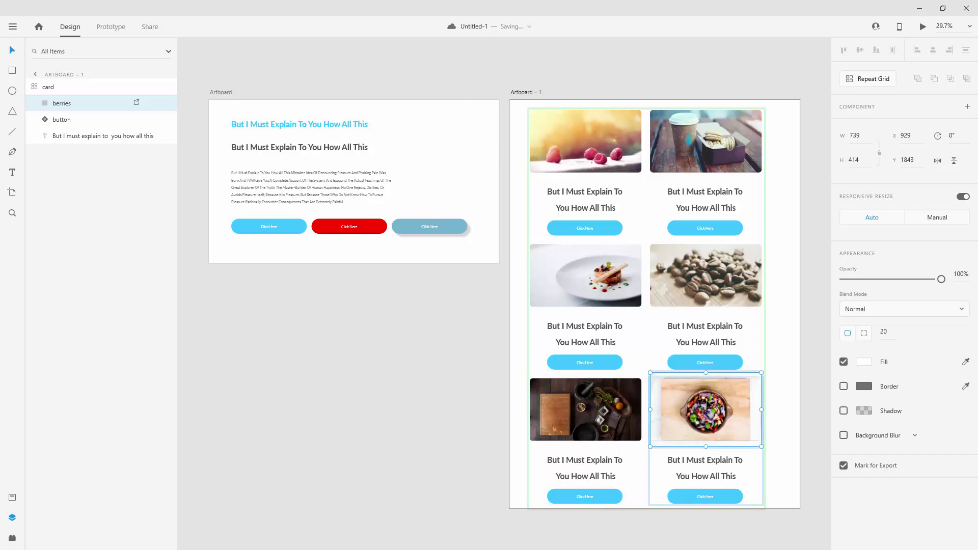
{"action": "mouse_move", "coordinate": [723, 411]}
{"action": "left_mouse_down"}
{"action": "mouse_move", "coordinate": [710, 409]}
{"action": "mouse_move", "coordinate": [722, 411]}
{"action": "left_mouse_up"}
{"action": "left_click", "coordinate": [603, 136]}
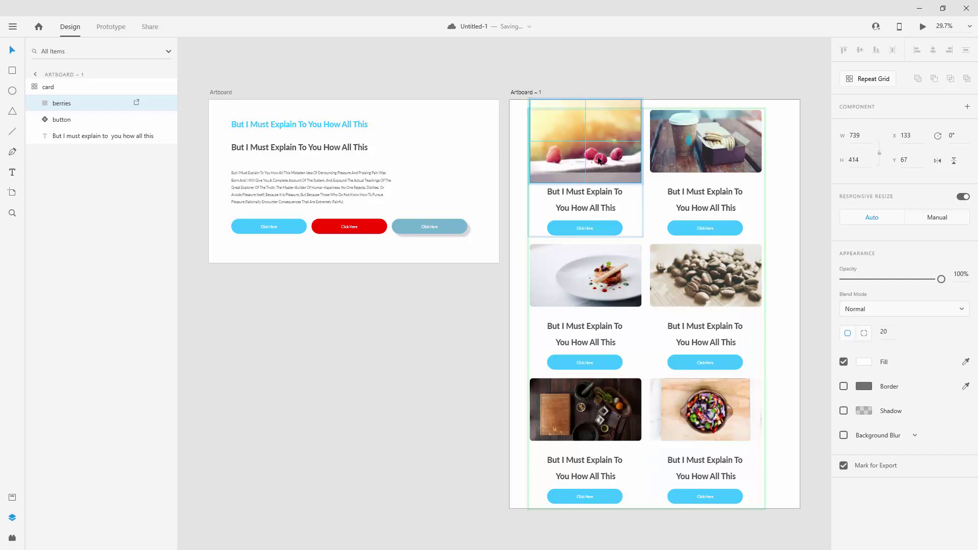
{"action": "double_click", "coordinate": [598, 150]}
{"action": "left_click", "coordinate": [533, 68]}
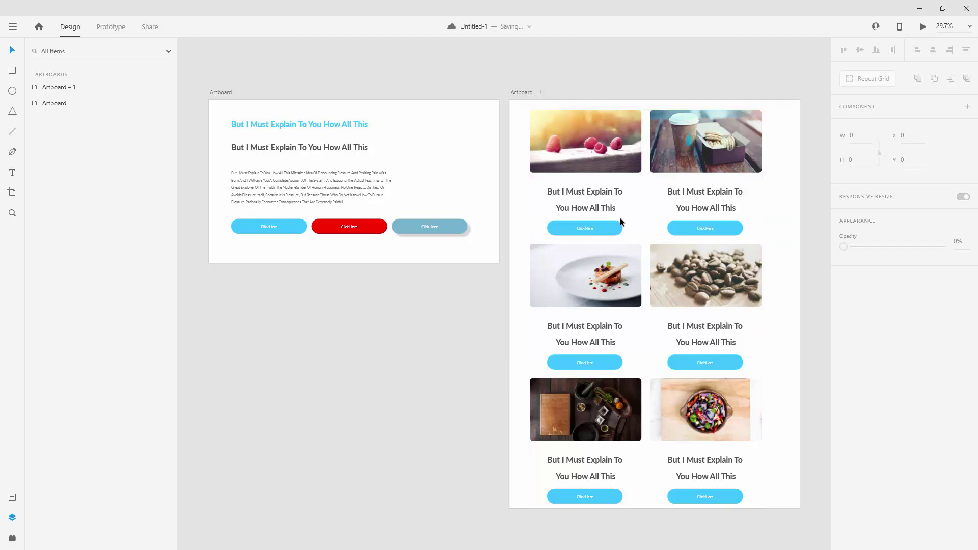
Try a grey-blue fill on a card's button background, then undo it.
{"action": "left_click", "coordinate": [604, 232]}
{"action": "double_click", "coordinate": [605, 231]}
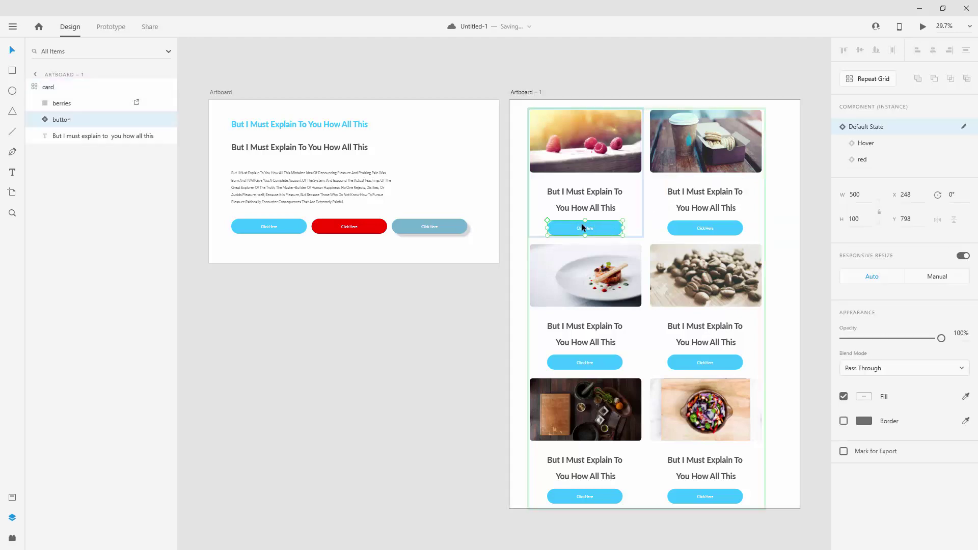
{"action": "double_click", "coordinate": [601, 228]}
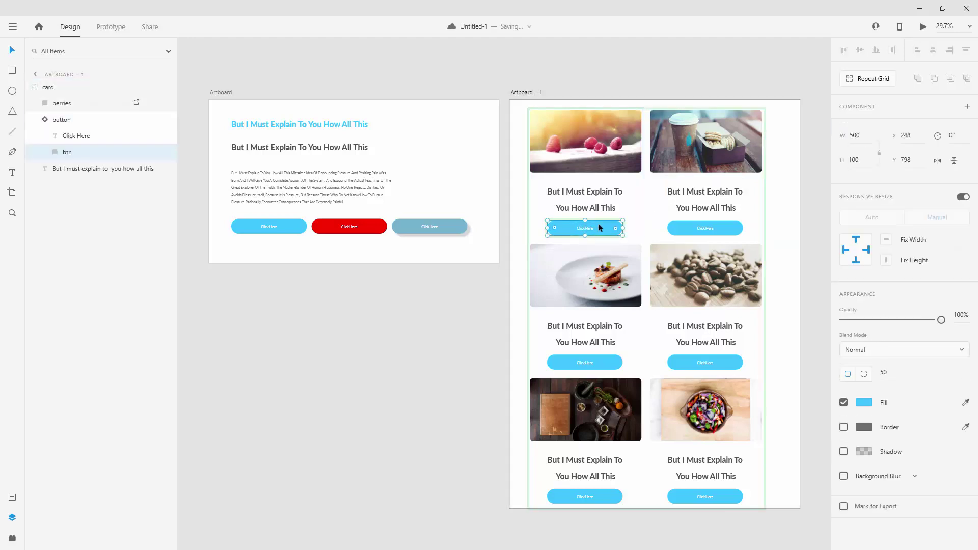
{"action": "left_click", "coordinate": [866, 403]}
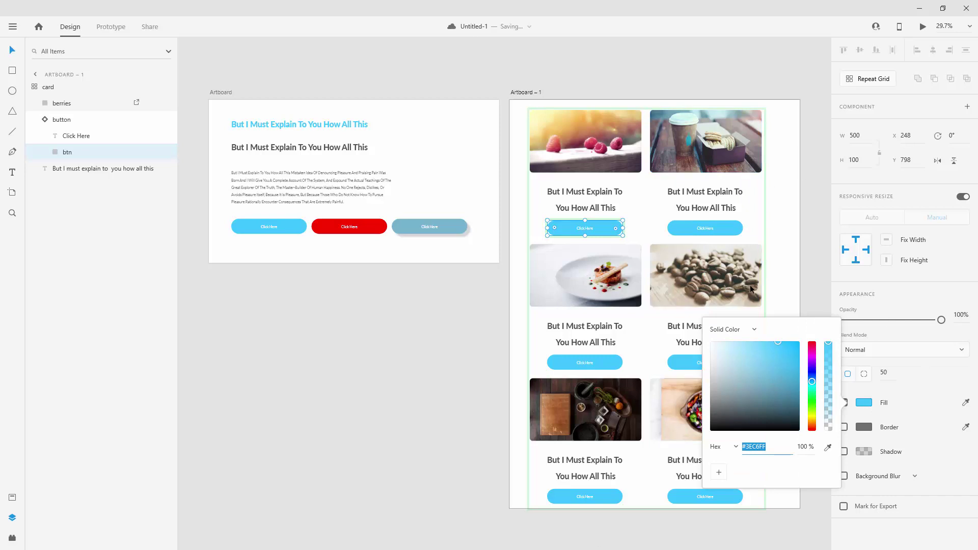
{"action": "left_click_drag", "start_coordinate": [763, 361], "coordinate": [772, 401]}
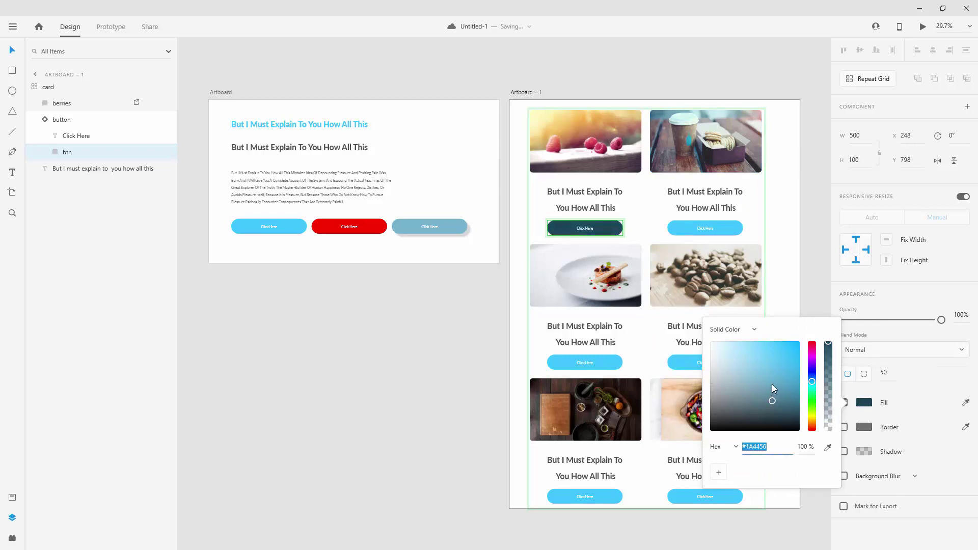
{"action": "key", "text": "ctrl+z"}
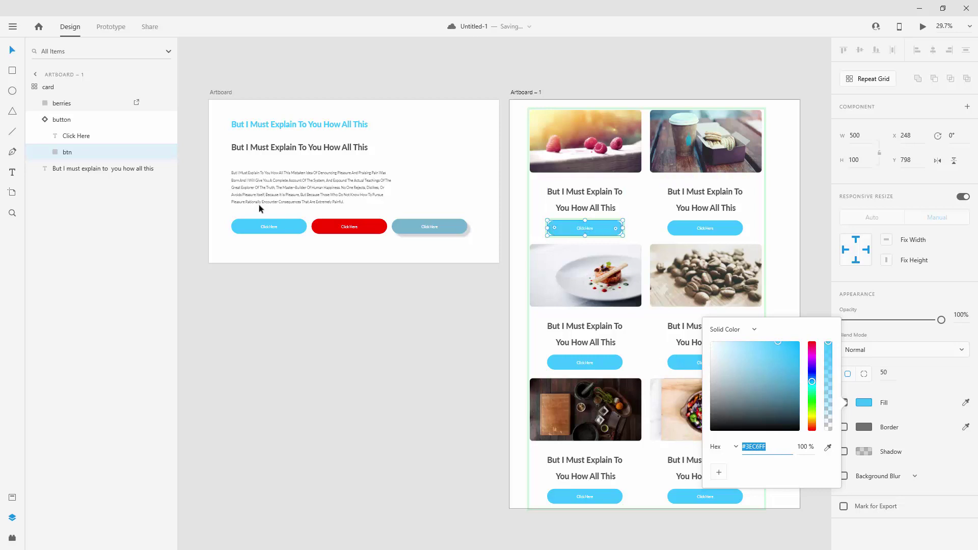
Change the master Click Here button's background fill toward grey-blue on the first artboard.
{"action": "left_click", "coordinate": [271, 227]}
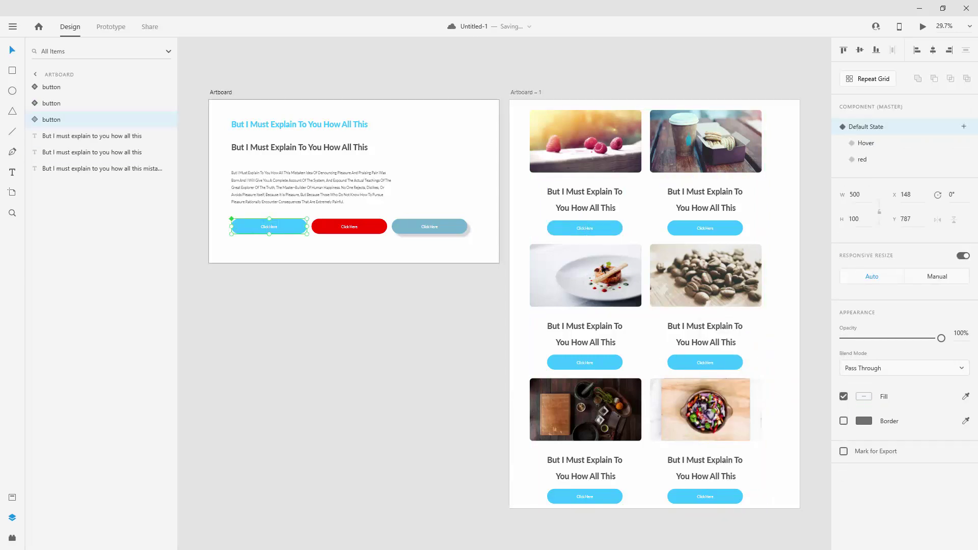
{"action": "double_click", "coordinate": [245, 227]}
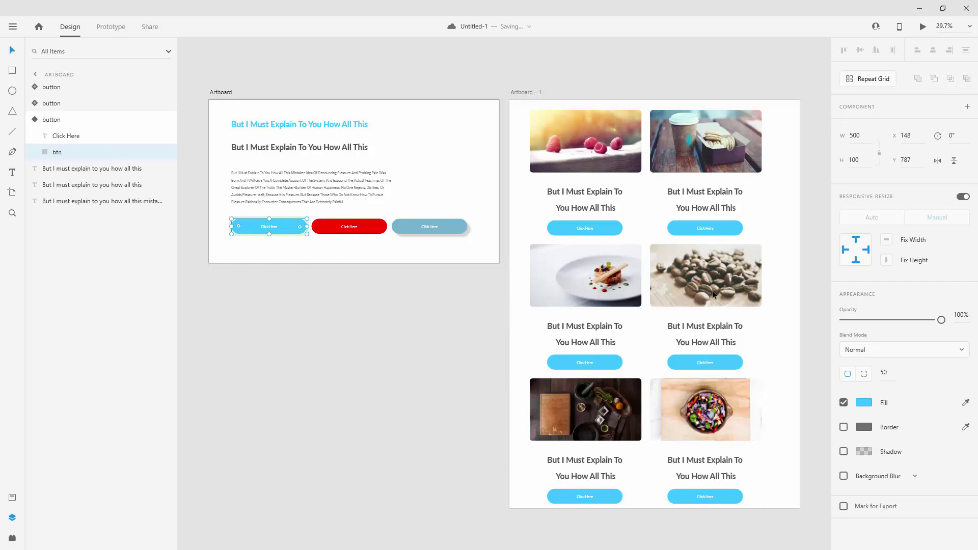
{"action": "left_click", "coordinate": [864, 402]}
{"action": "left_click_drag", "start_coordinate": [736, 368], "coordinate": [755, 380]}
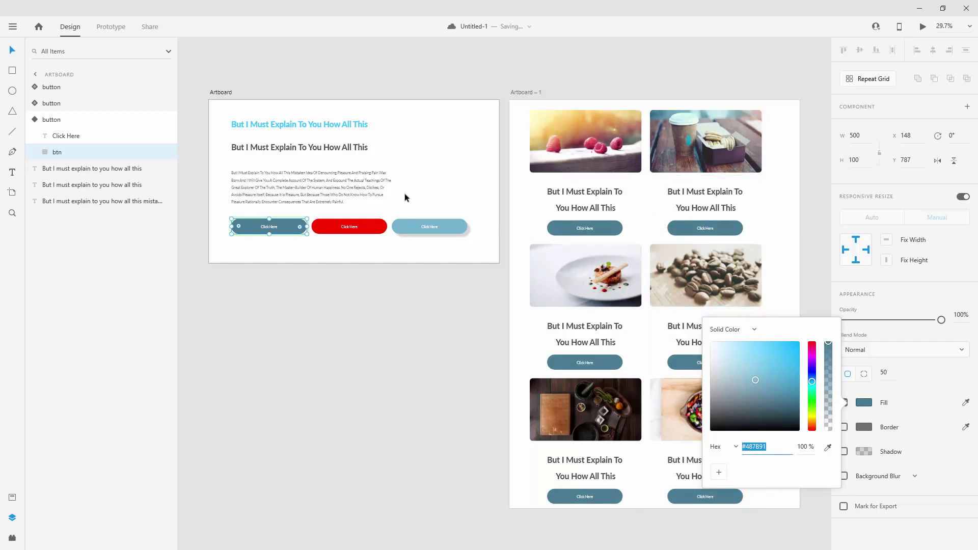
{"action": "scroll", "coordinate": [375, 214], "scroll_direction": "down", "scroll_amount": 5}
{"action": "scroll", "coordinate": [375, 214], "scroll_direction": "down", "scroll_amount": 2}
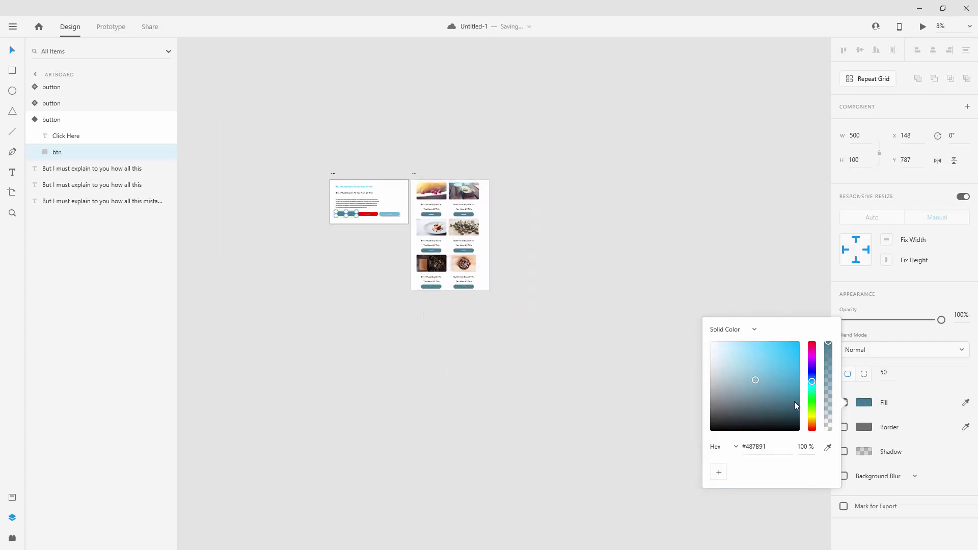
{"action": "scroll", "coordinate": [442, 268], "scroll_direction": "up", "scroll_amount": 7}
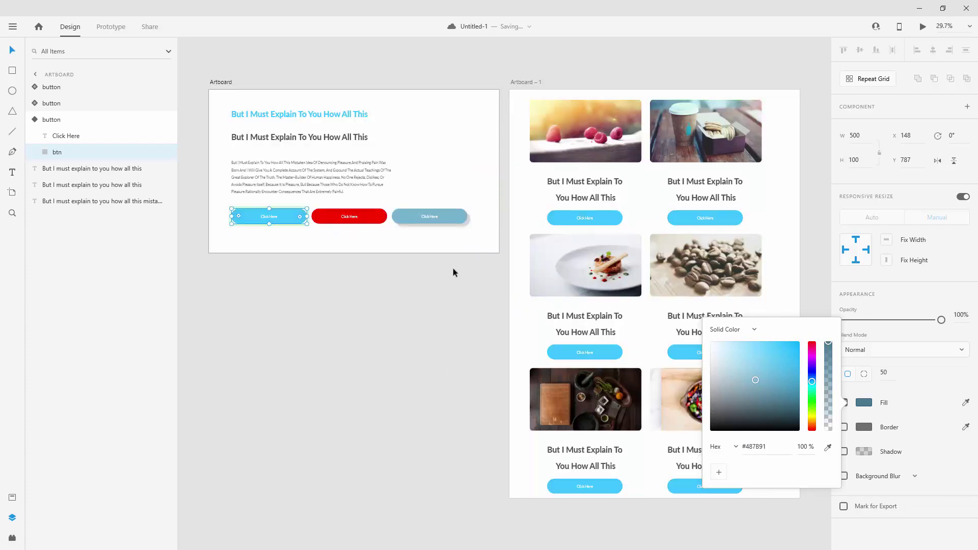
Close the colour editor, then select the card repeat grid and the first card's button.
{"action": "left_click", "coordinate": [818, 259]}
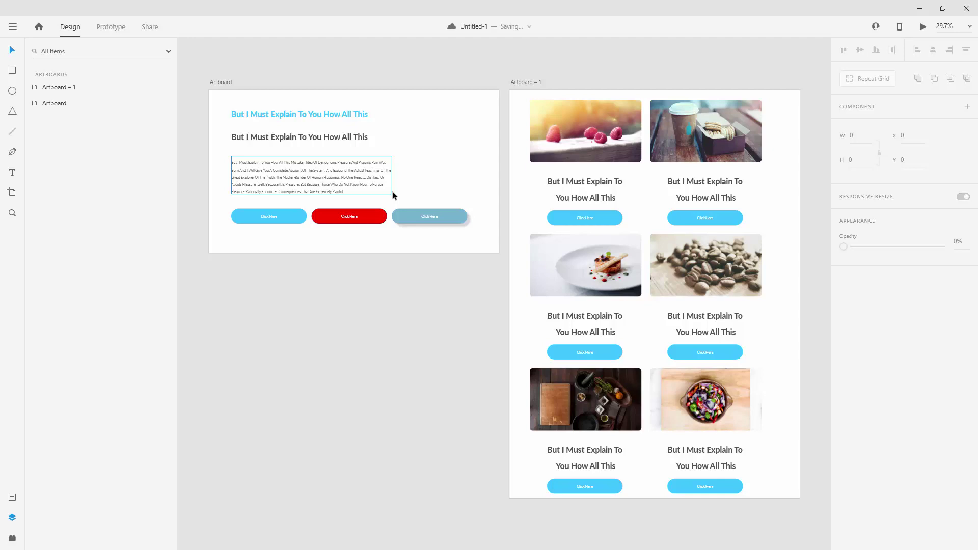
{"action": "left_click", "coordinate": [622, 140]}
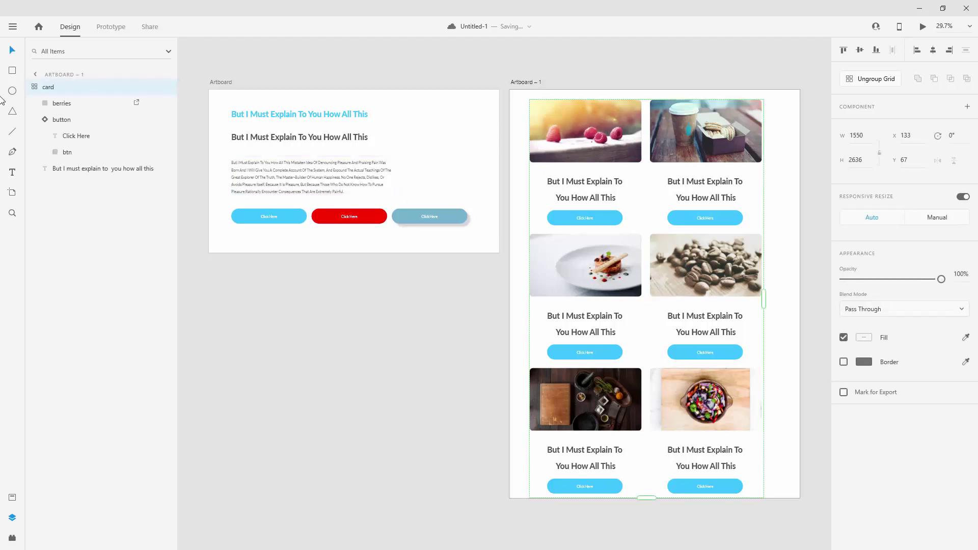
{"action": "left_click", "coordinate": [47, 118]}
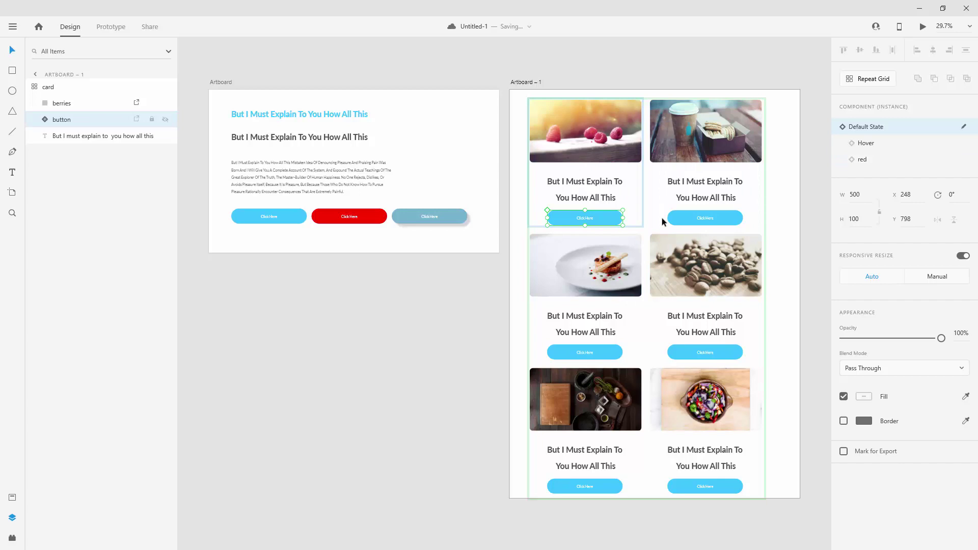
Ungroup the card repeat grid and collapse all six card groups in Layers.
{"action": "left_click", "coordinate": [52, 91]}
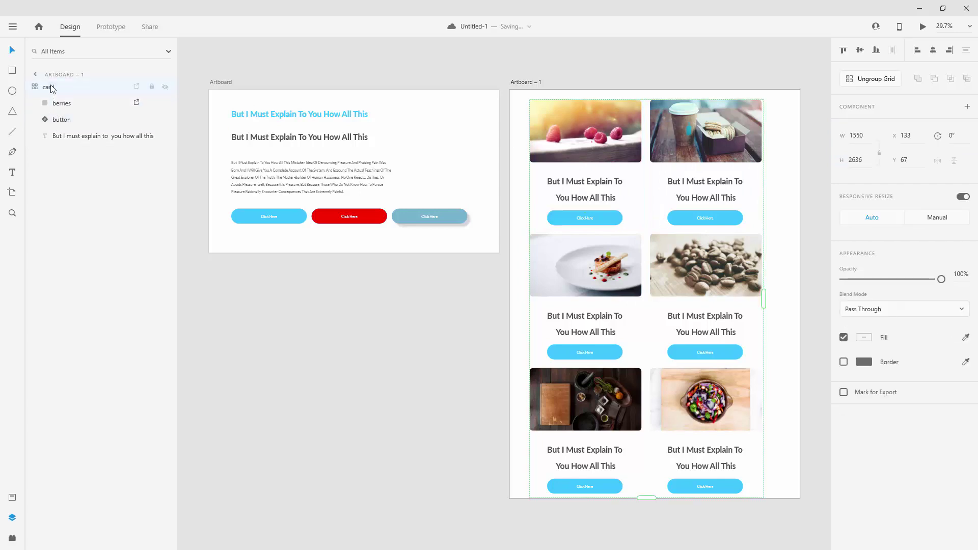
{"action": "left_click", "coordinate": [890, 83]}
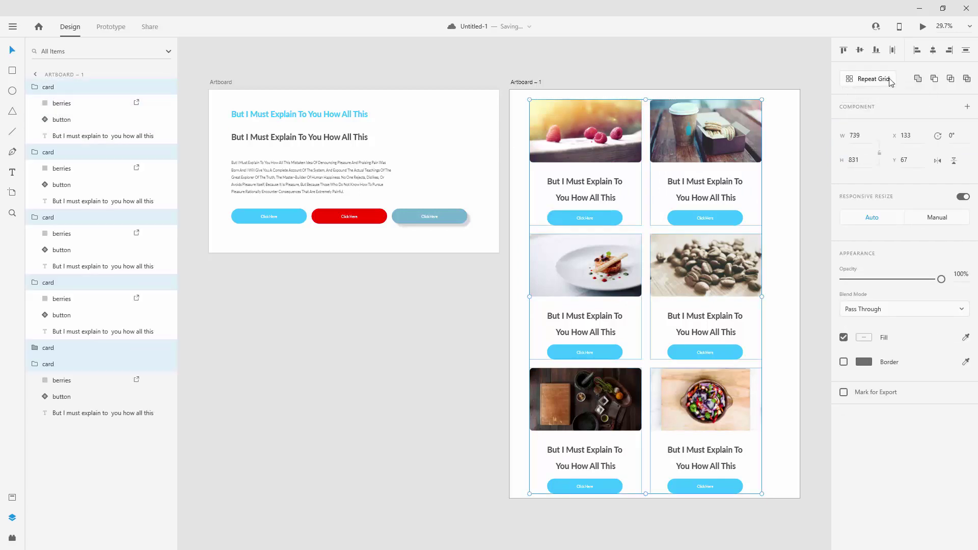
{"action": "left_click", "coordinate": [34, 87]}
{"action": "left_click", "coordinate": [34, 103]}
{"action": "left_click", "coordinate": [35, 121]}
{"action": "left_click", "coordinate": [34, 136]}
{"action": "left_click", "coordinate": [34, 157]}
{"action": "left_click", "coordinate": [34, 168]}
Delete the bottom-right and bottom-left cards, leaving four cards.
{"action": "left_click", "coordinate": [750, 429]}
{"action": "left_click_drag", "start_coordinate": [667, 406], "coordinate": [661, 427]}
{"action": "key", "text": "ctrl+z"}
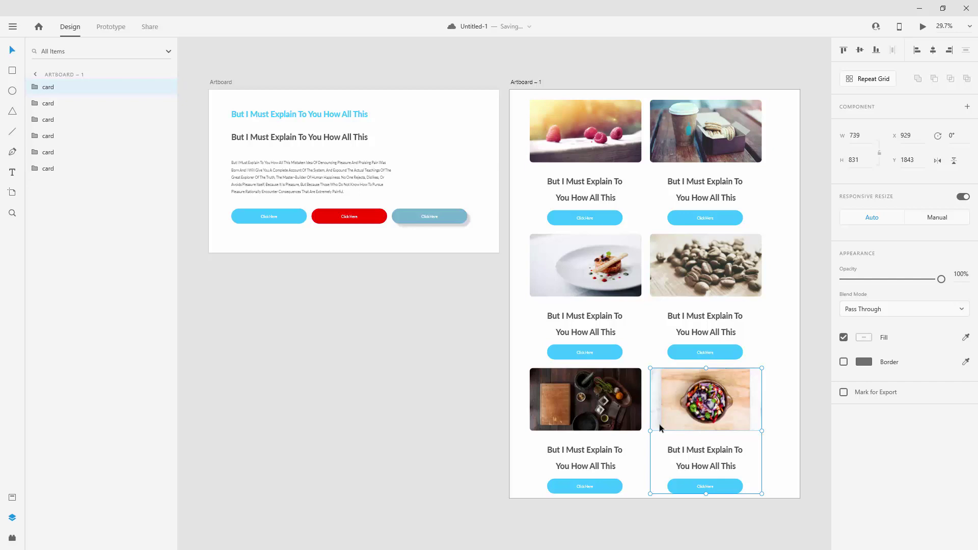
{"action": "left_click_drag", "start_coordinate": [736, 378], "coordinate": [422, 118]}
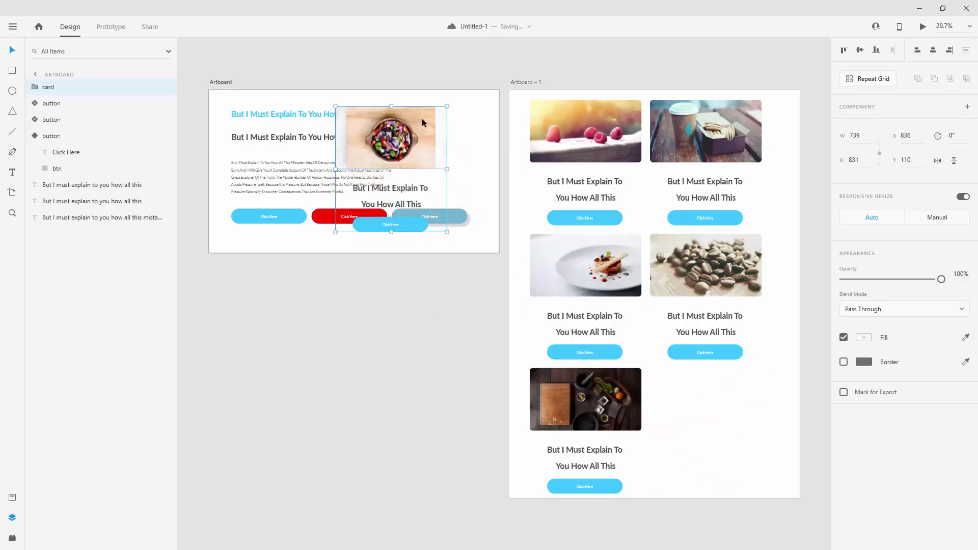
{"action": "key", "text": "Delete"}
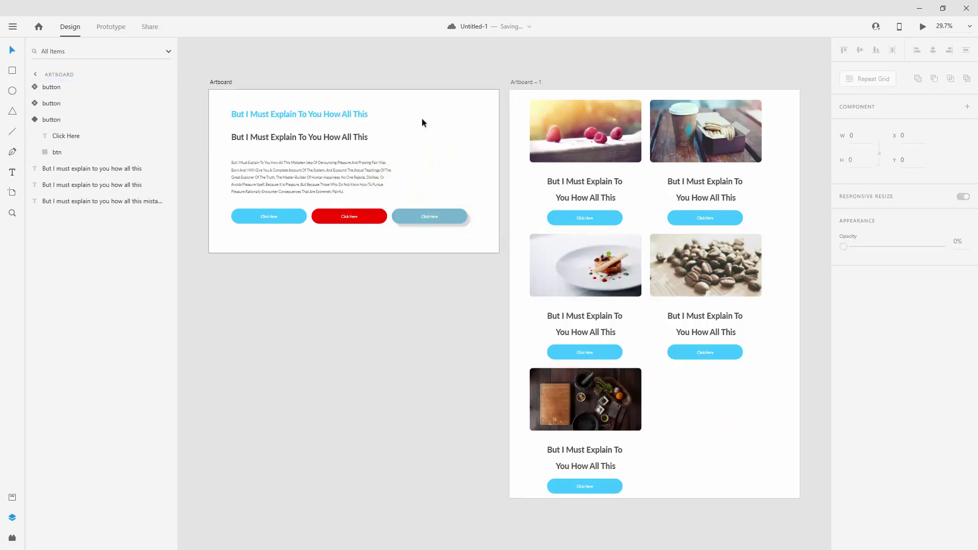
{"action": "left_click", "coordinate": [617, 399]}
{"action": "key", "text": "Delete"}
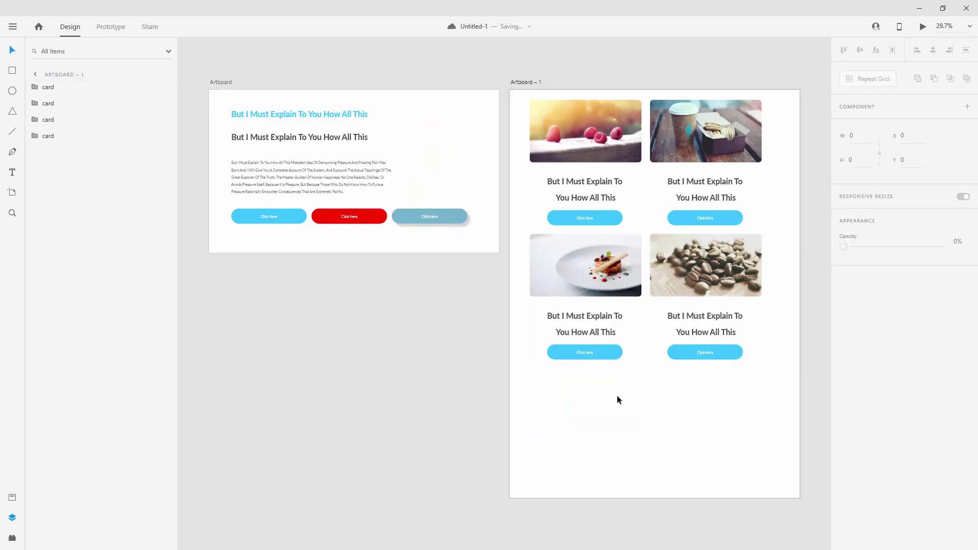